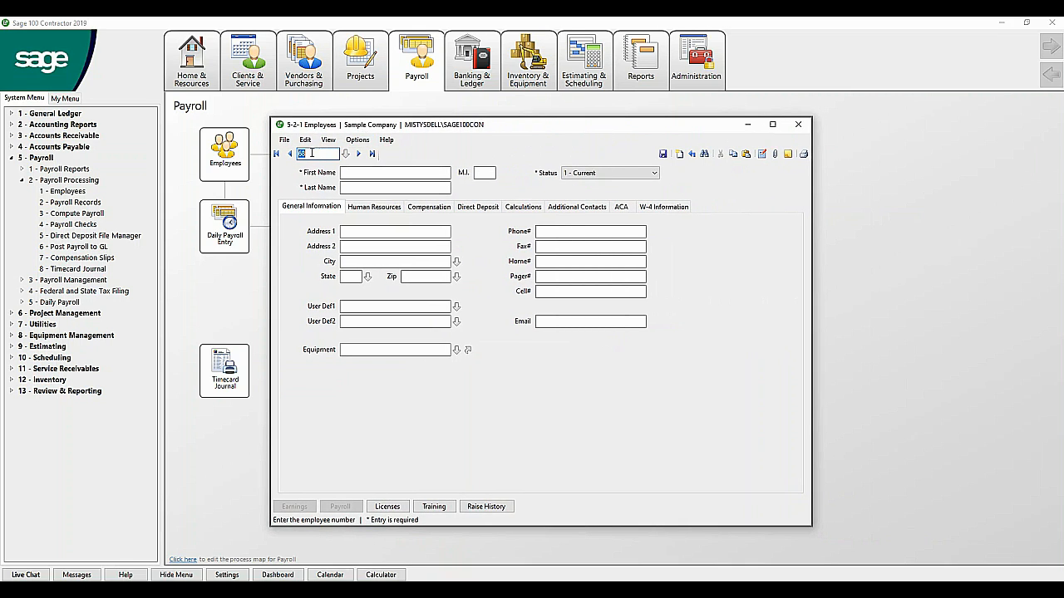
Step: Enter the employee's first name, middle initial and last name, keeping status 1 - Current
click(353, 174)
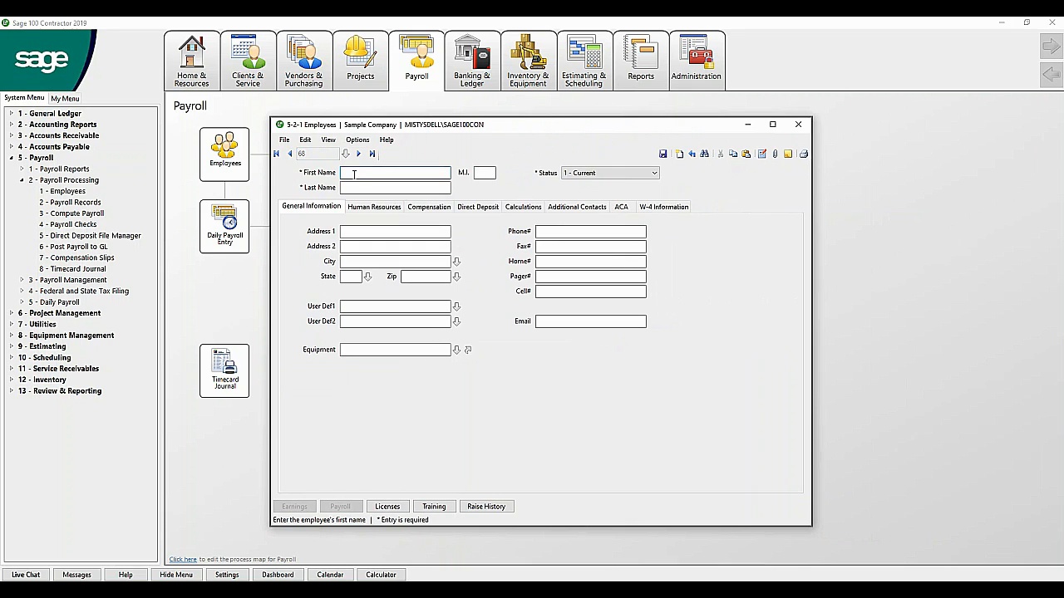
text(Mary)
key(Tab)
text(J)
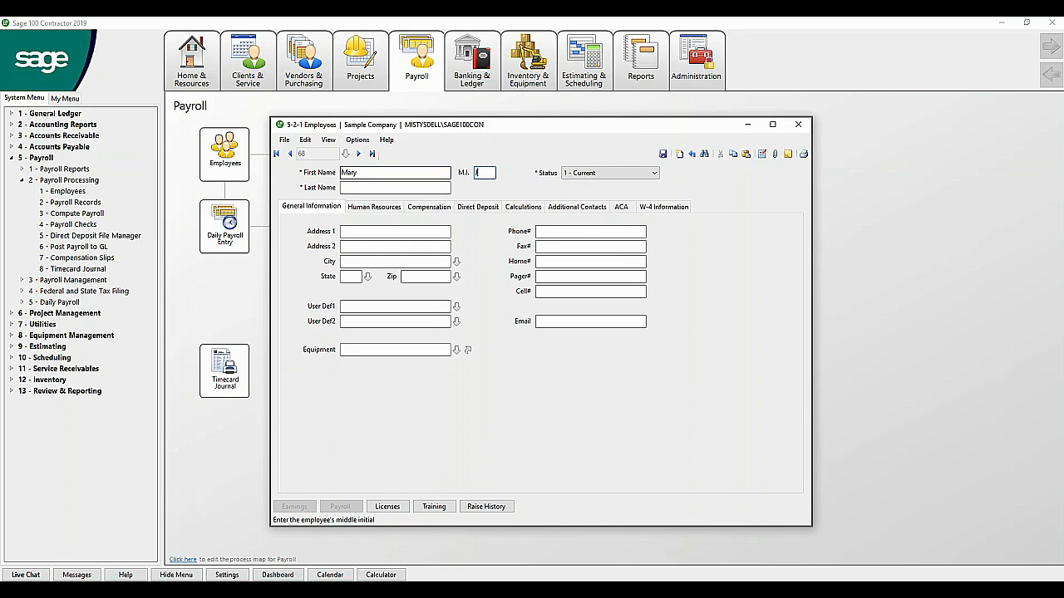
key(Tab)
text(D)
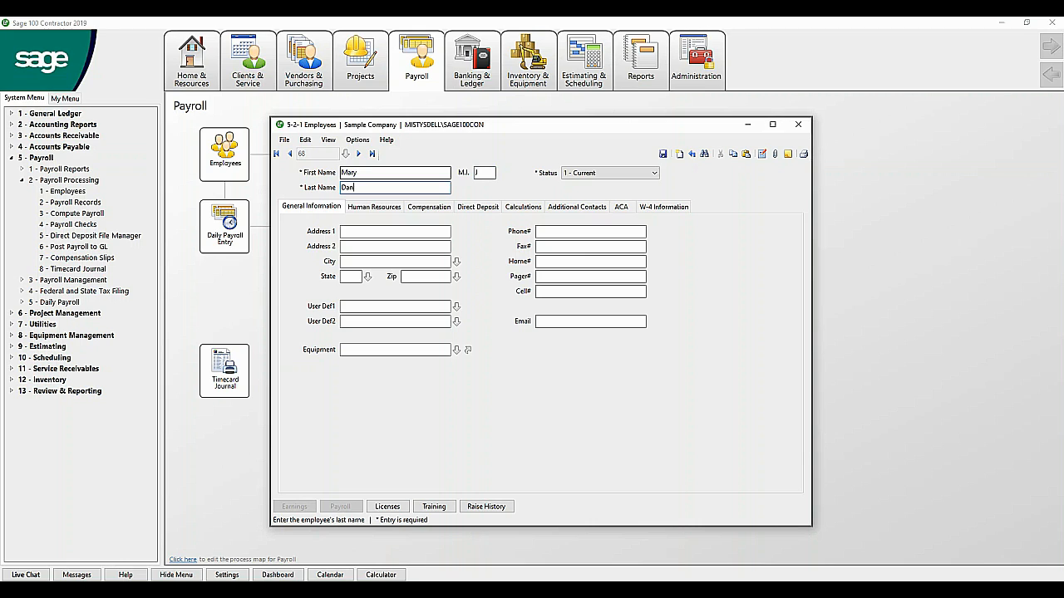
key(Tab)
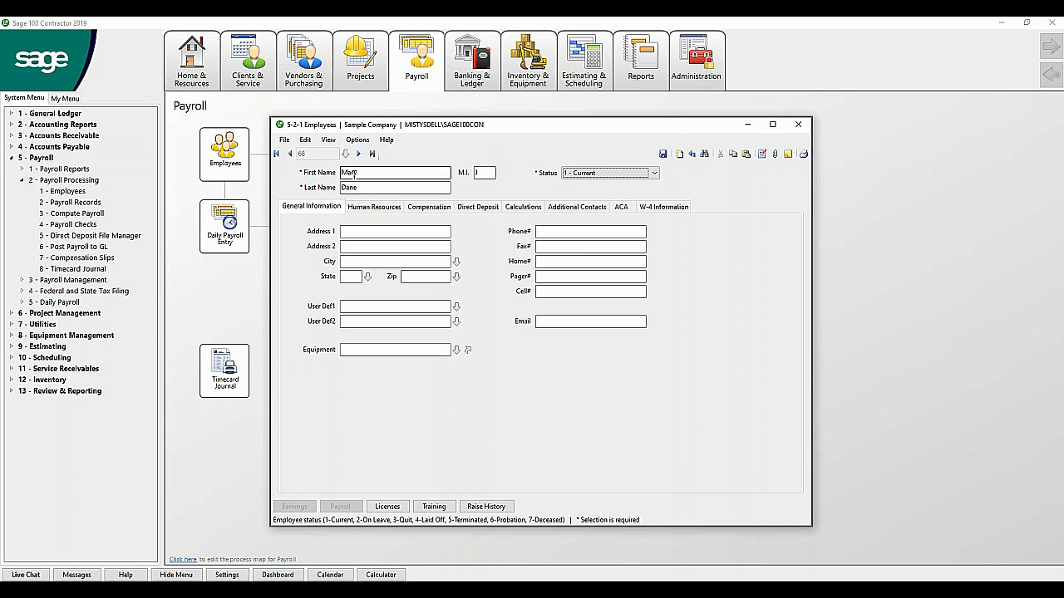
click(577, 176)
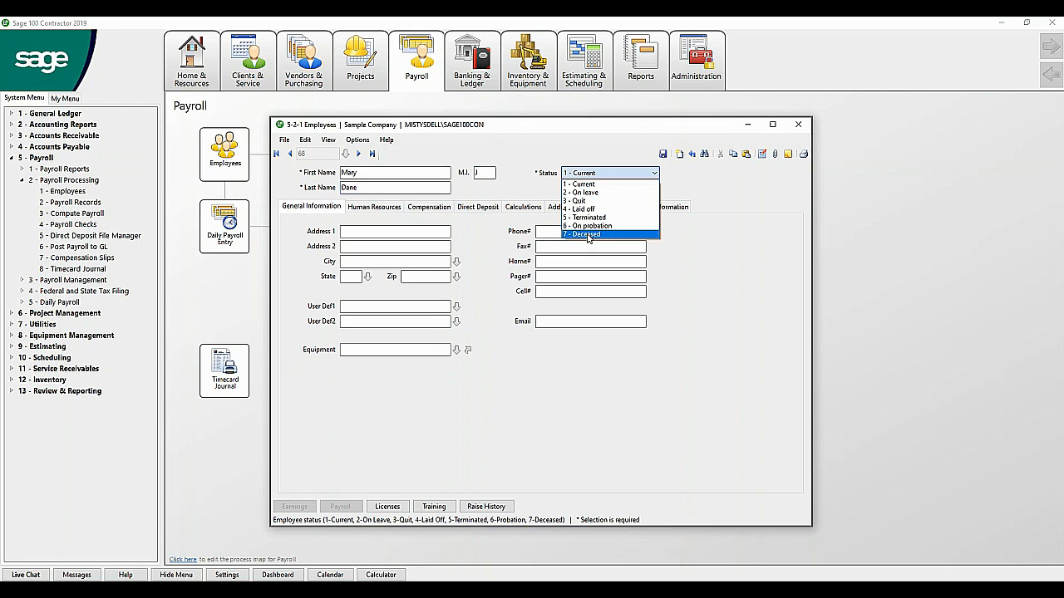
click(594, 185)
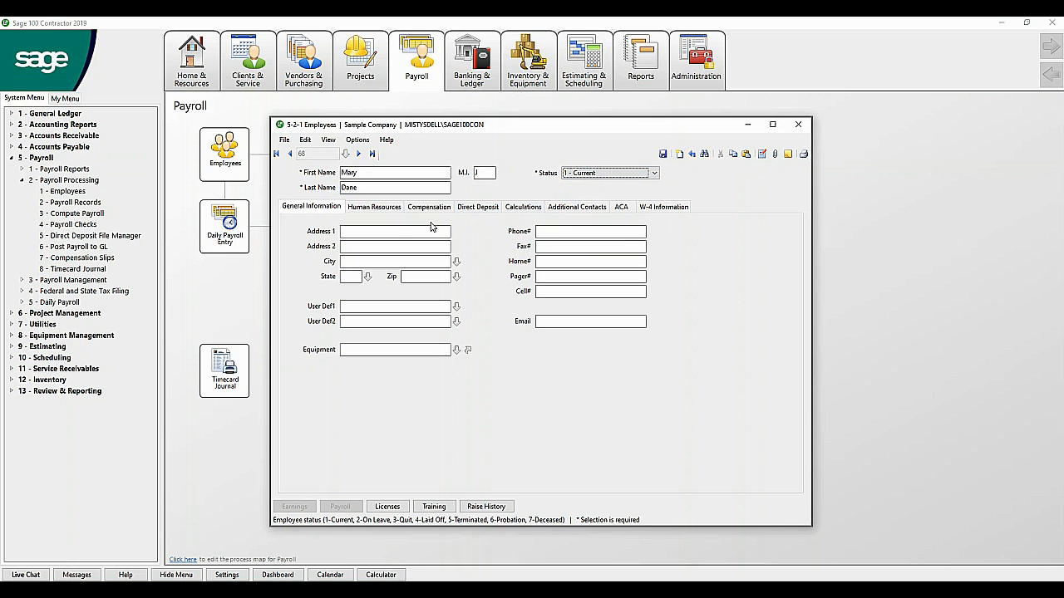
Step: Fill in the employee's two address lines, city, state and zip code
click(402, 230)
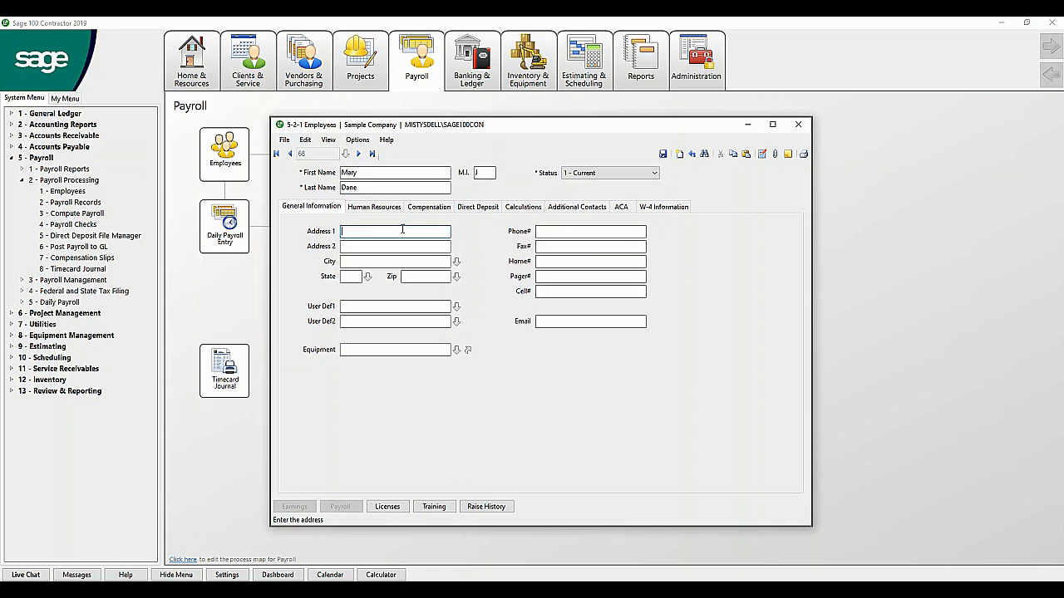
text(PO Box 444)
key(Tab)
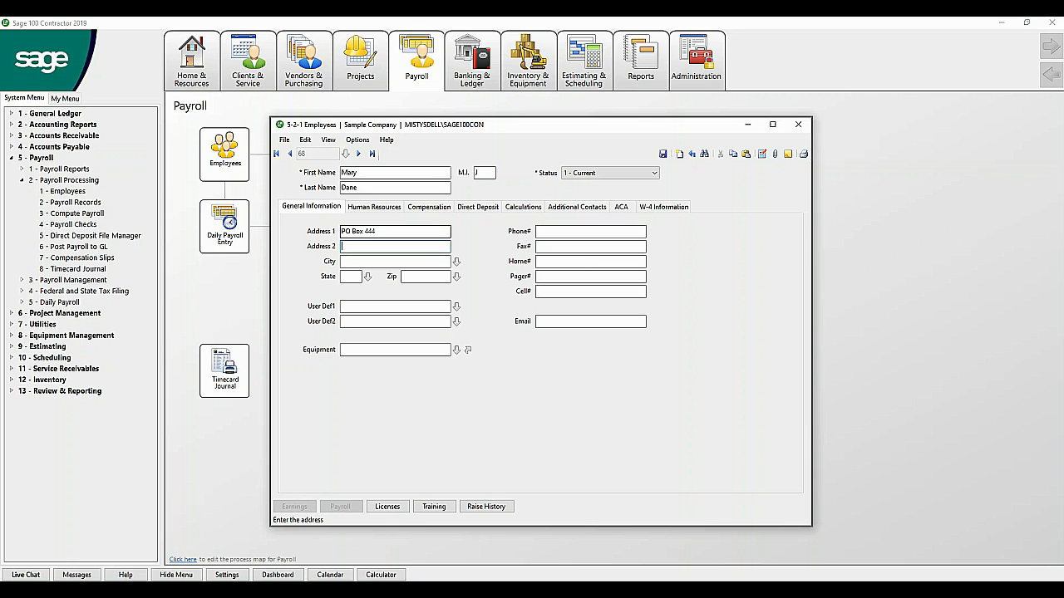
text(Anywhere Lane)
key(Tab)
text(Any)
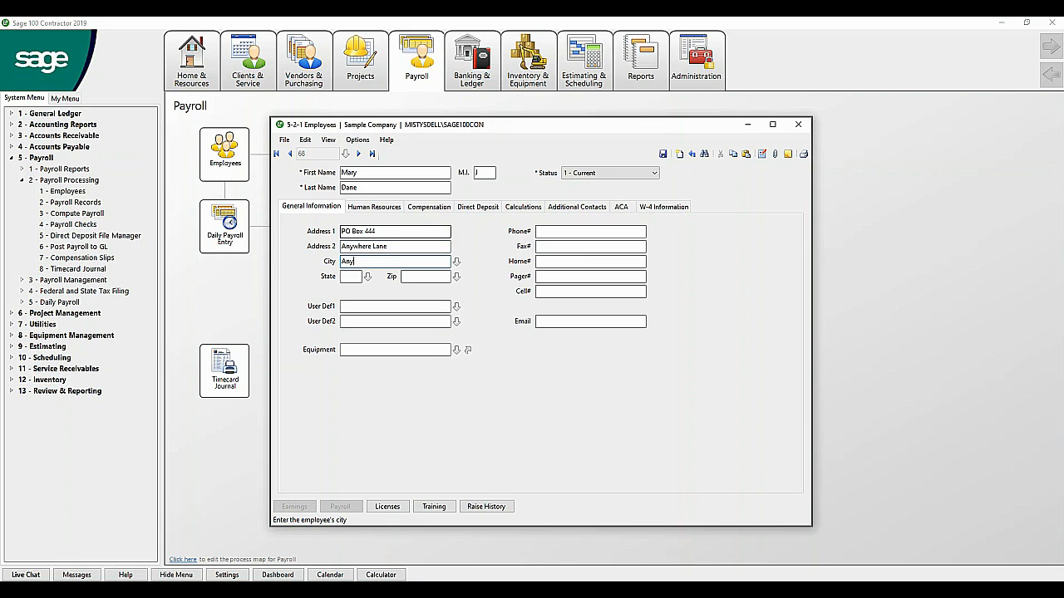
text(where)
key(Tab)
text(CA)
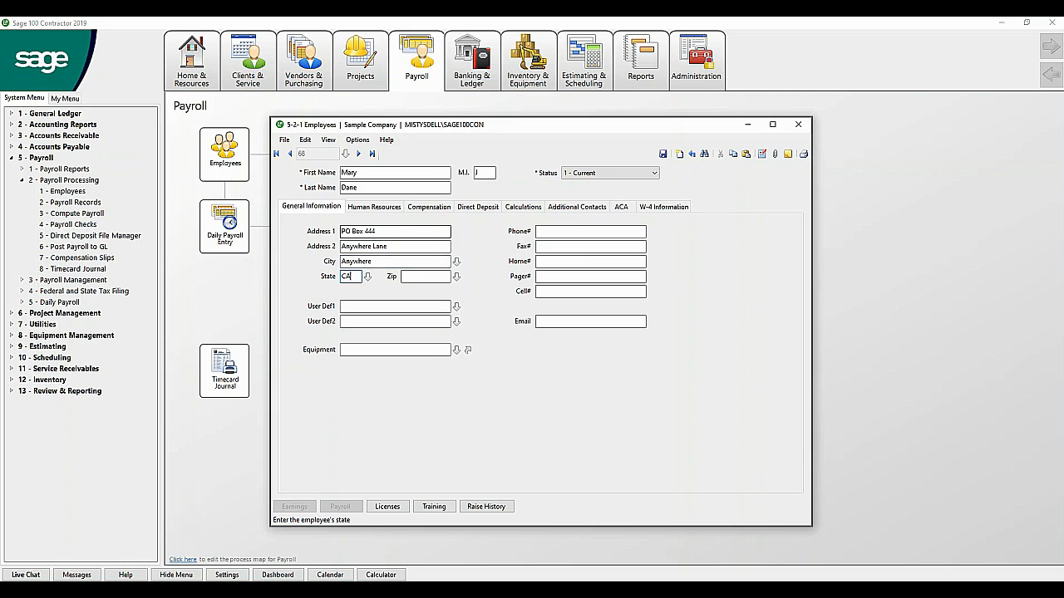
key(Tab)
text(95455)
key(Tab)
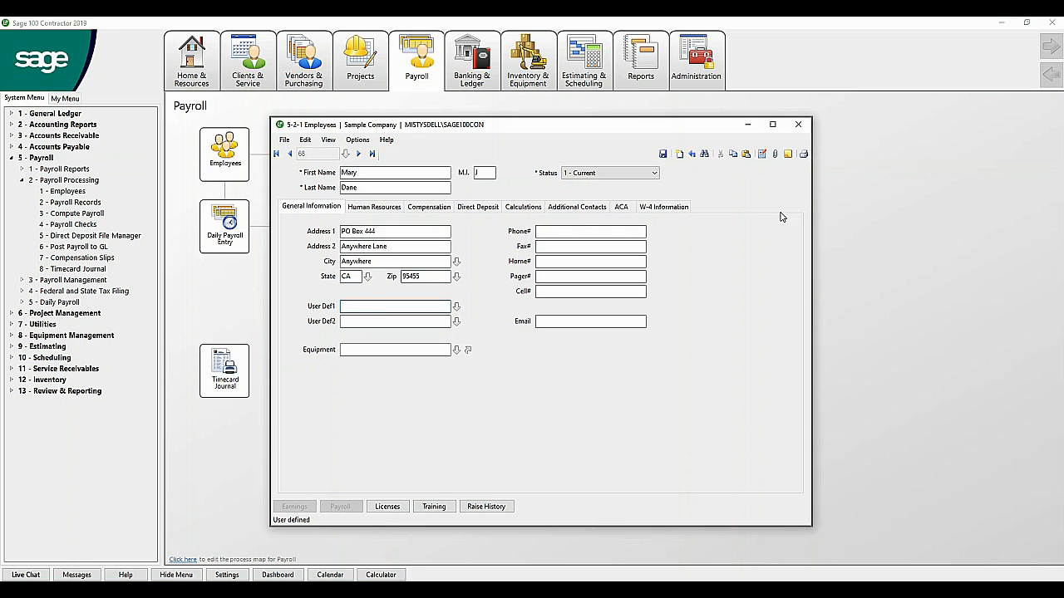
Step: Enter the employee's e-mail address, leave the phone numbers blank, and show Human Resources
click(556, 321)
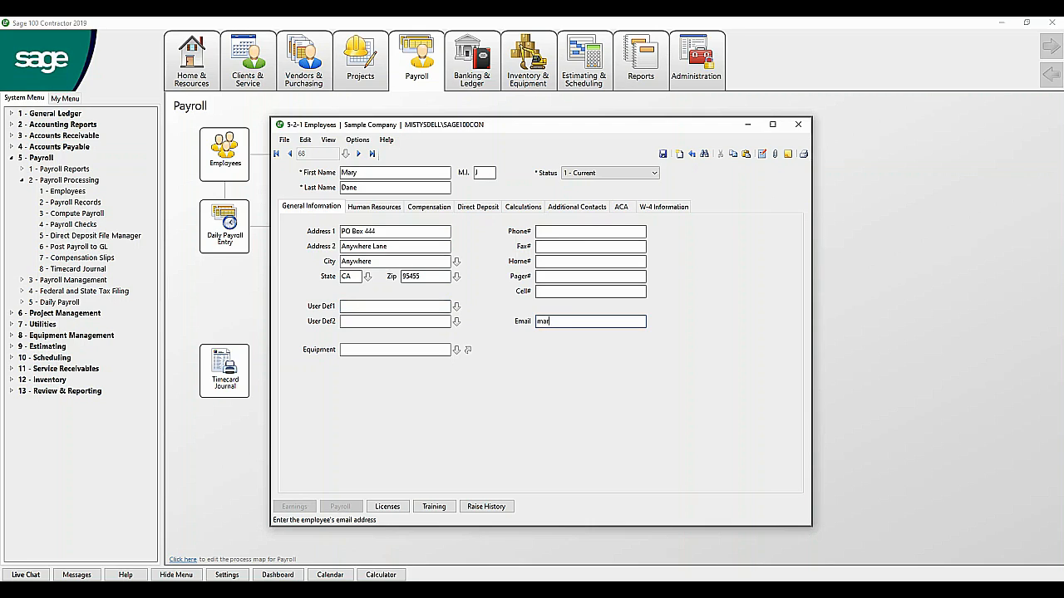
click(557, 233)
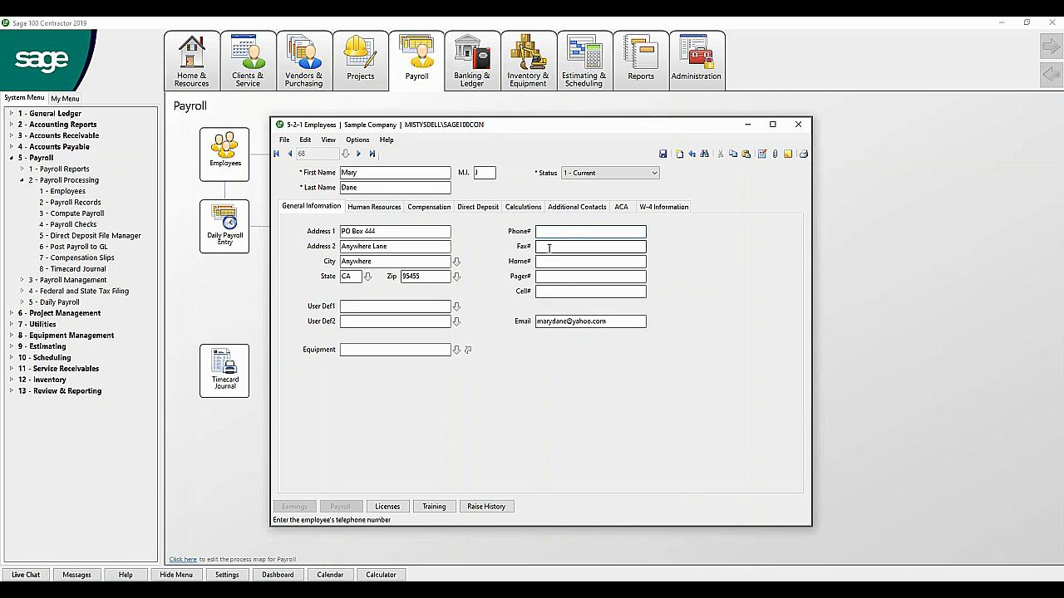
click(549, 248)
key(Tab)
key(Tab)
key(Tab)
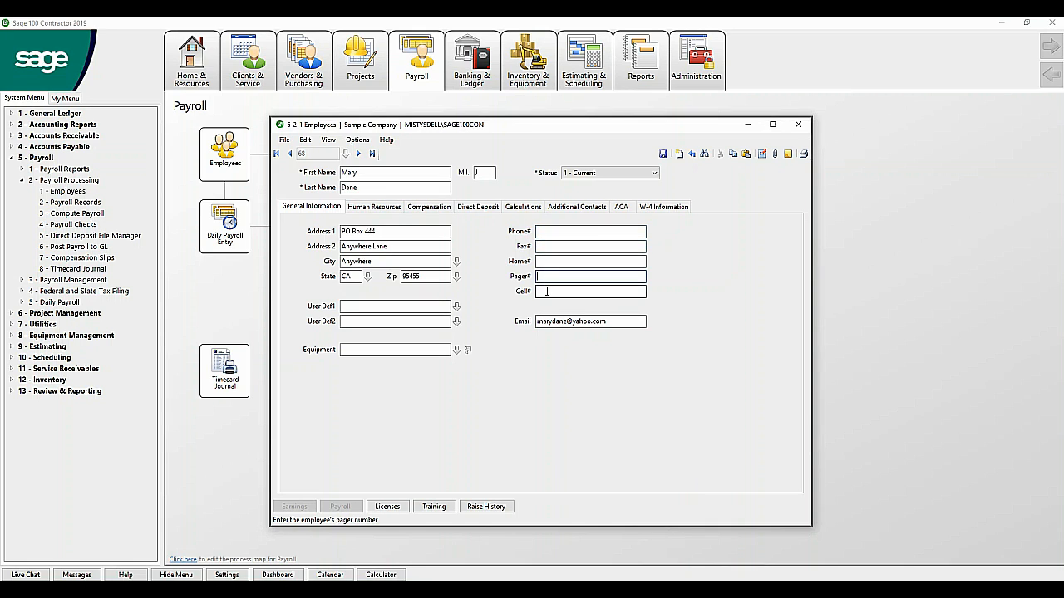
click(375, 207)
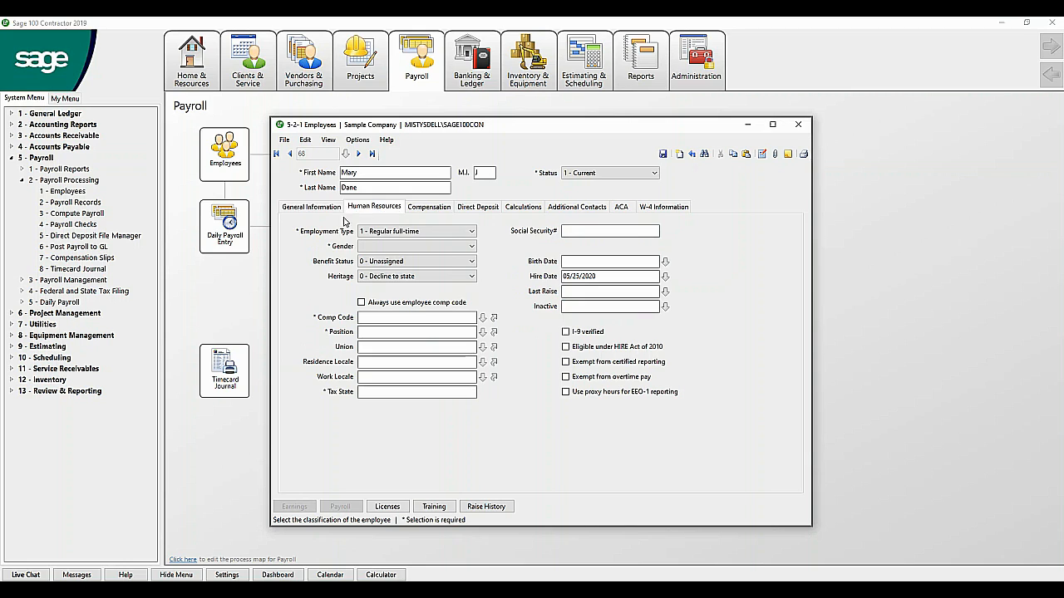
Step: Set employment type 1 - regular full-time and gender 2 - Female
click(400, 233)
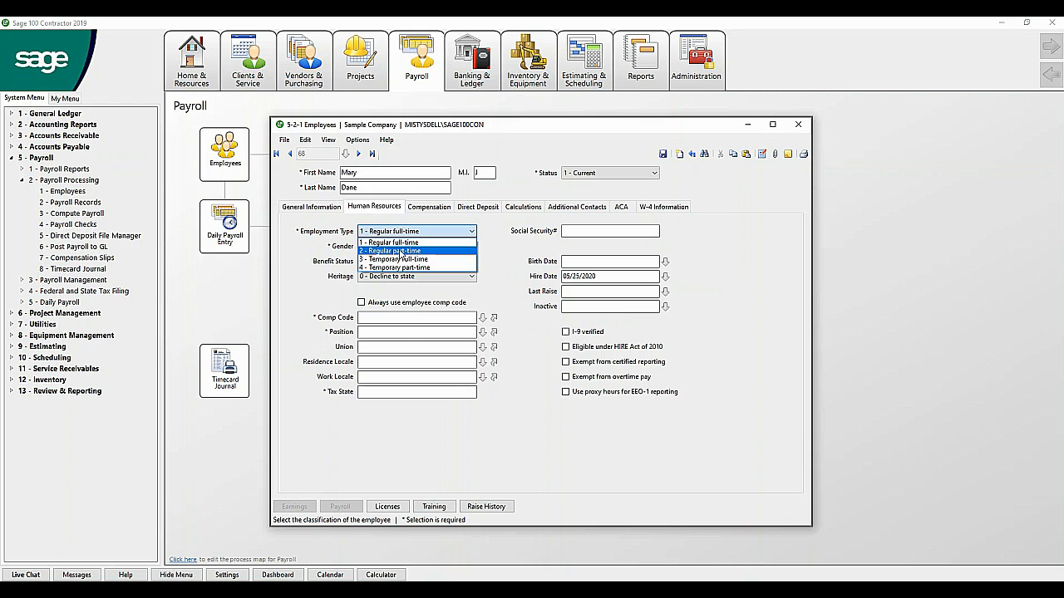
click(399, 242)
click(400, 248)
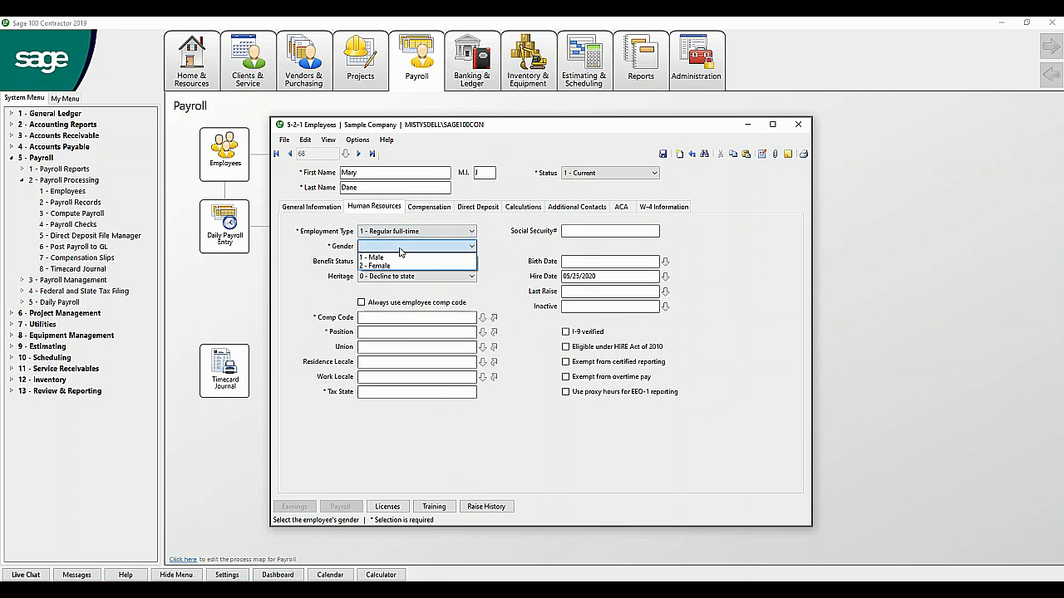
click(400, 265)
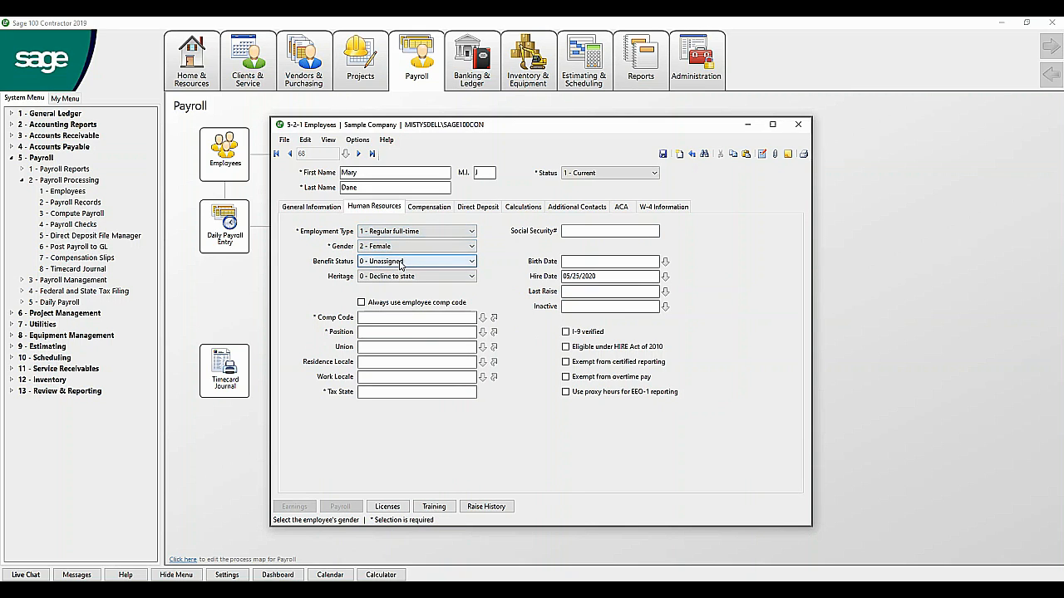
Step: Pick comp code 8810 - Clerical and position 3 - Bookkeeper from the lookup lists
click(401, 318)
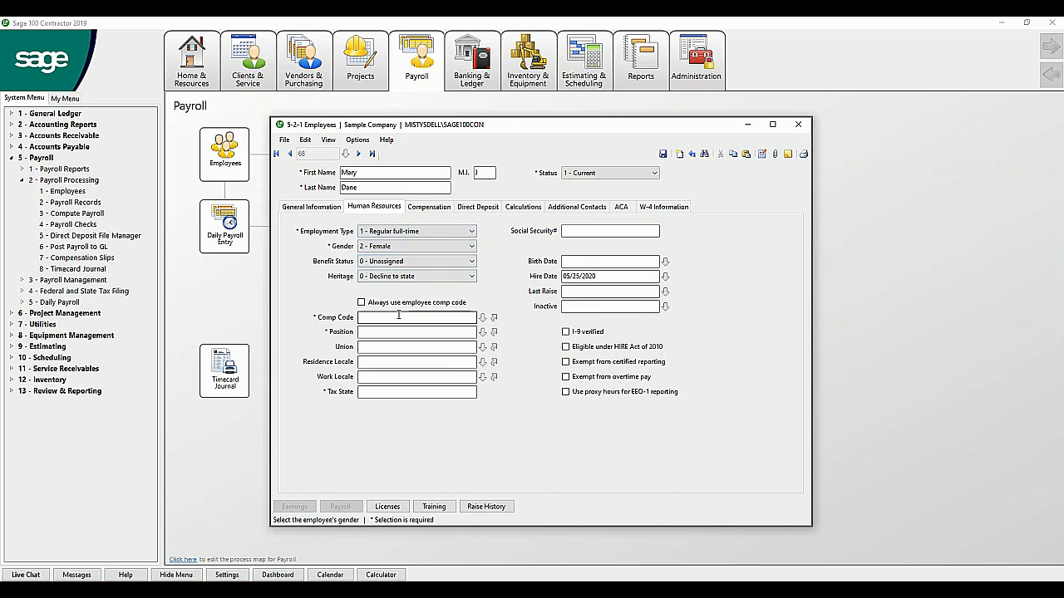
click(481, 319)
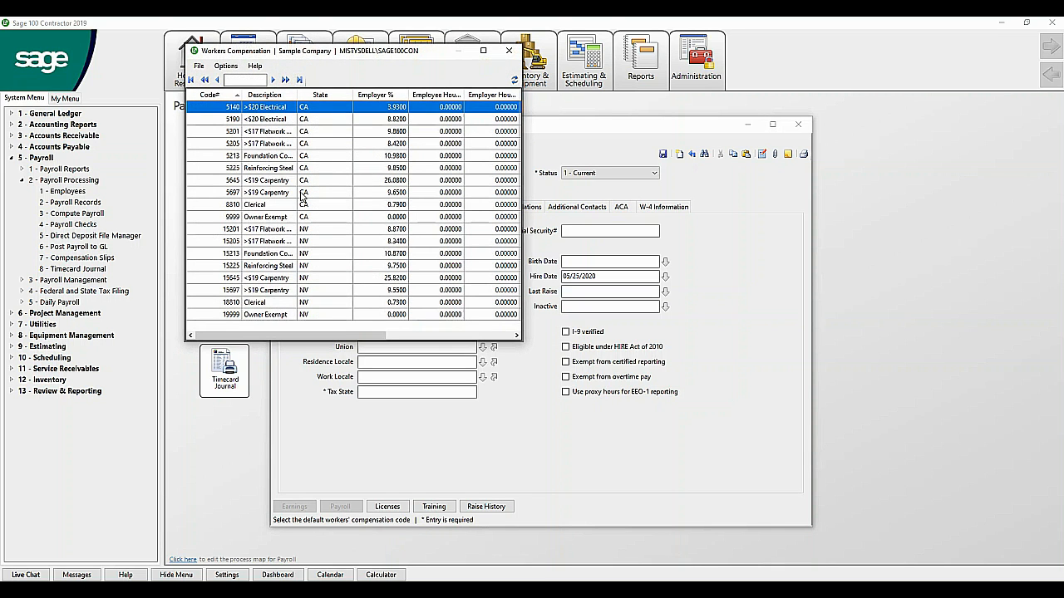
double_click(279, 205)
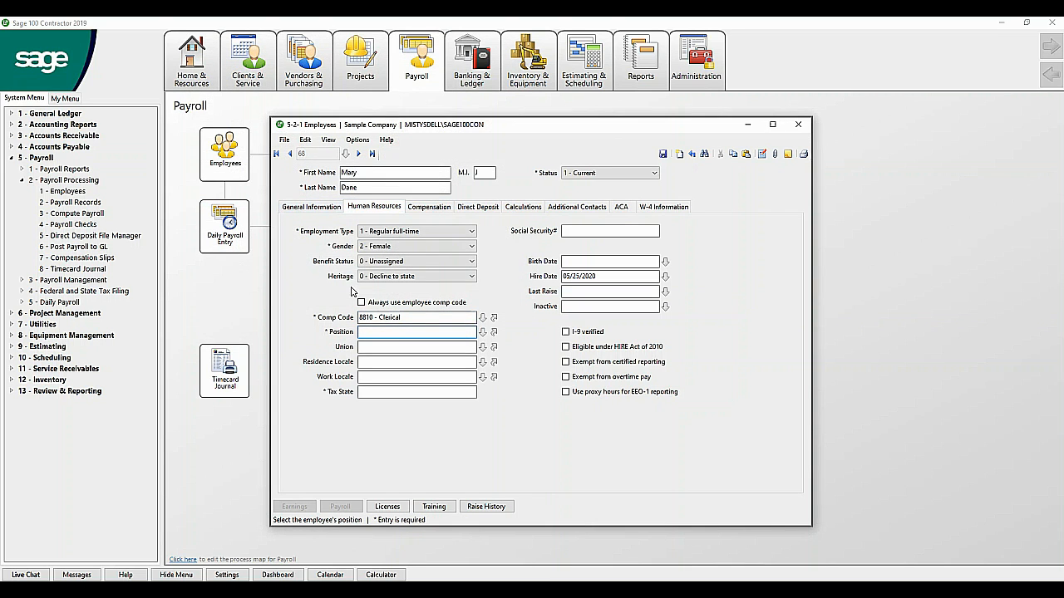
click(482, 331)
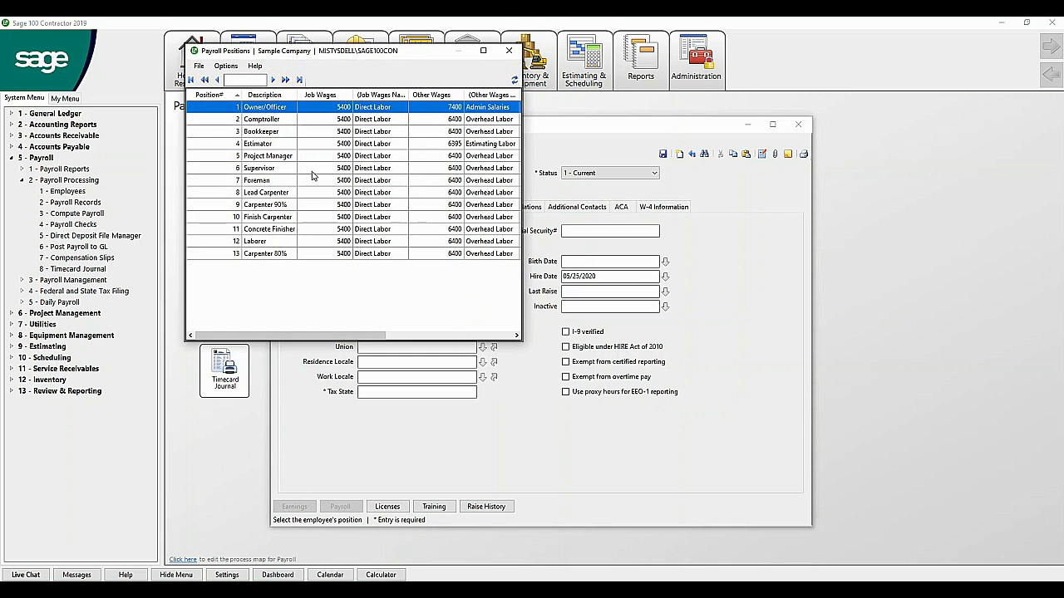
double_click(280, 133)
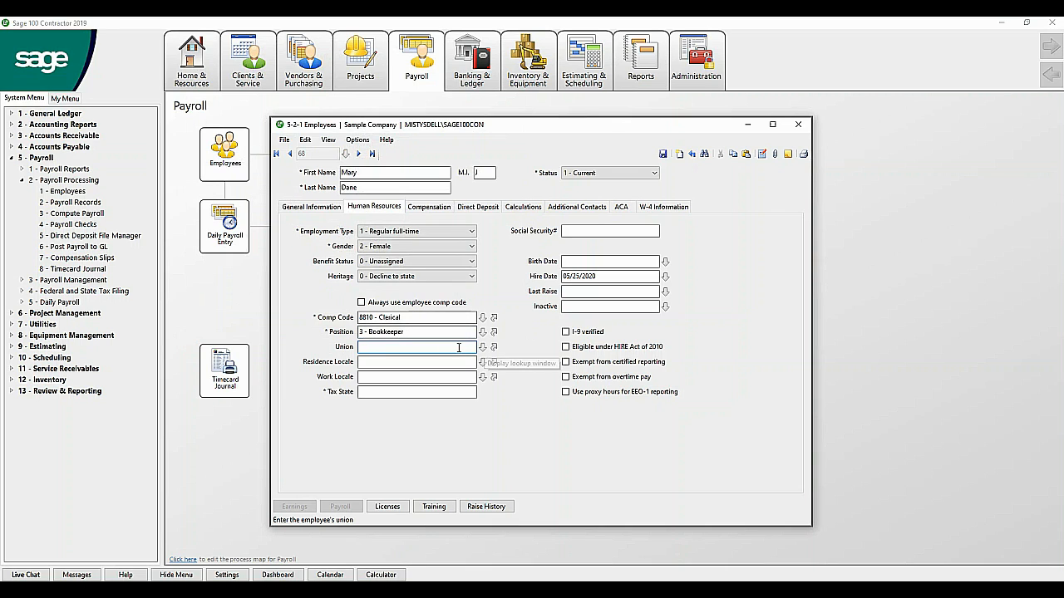
Step: Set the tax state to CA and enter the employee's social security number
click(433, 364)
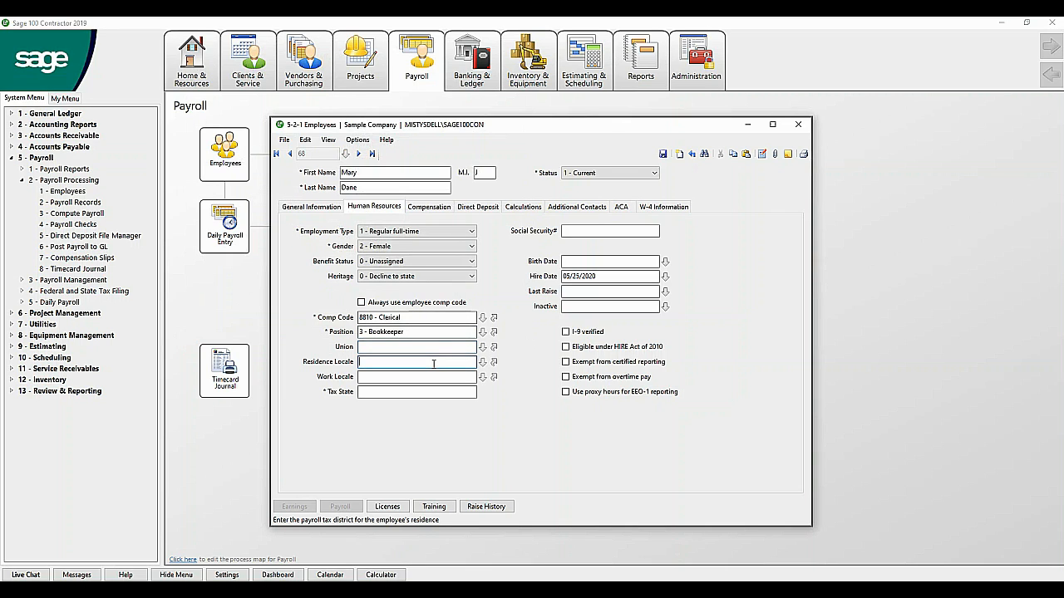
click(430, 377)
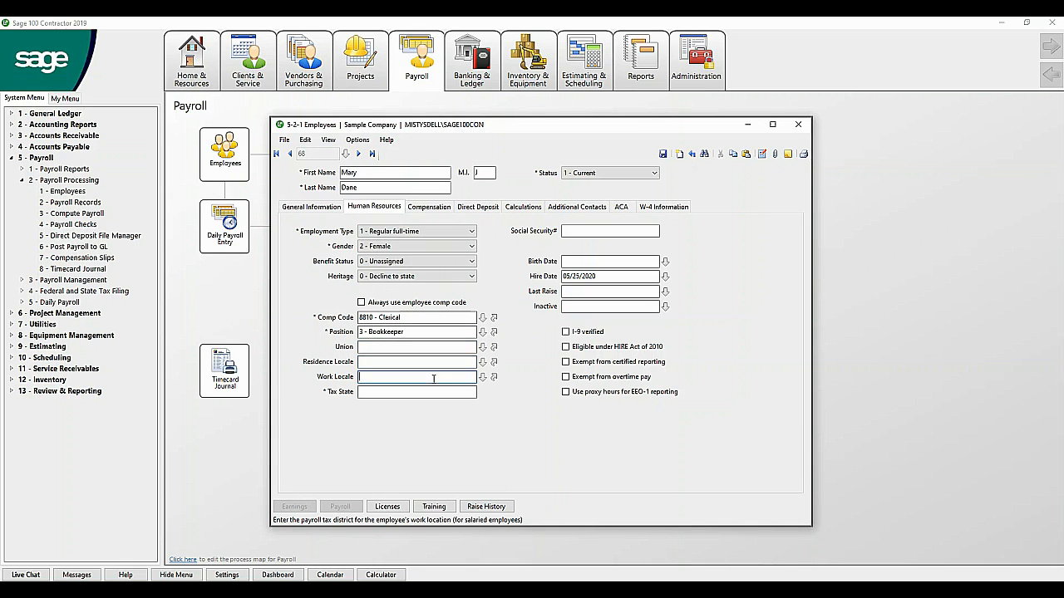
click(428, 392)
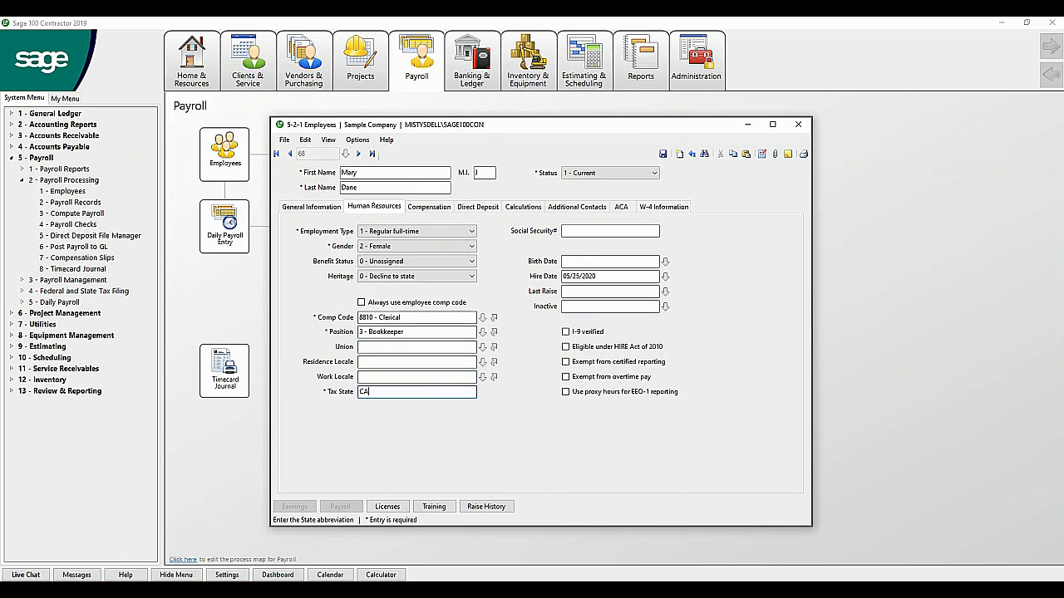
text(CA)
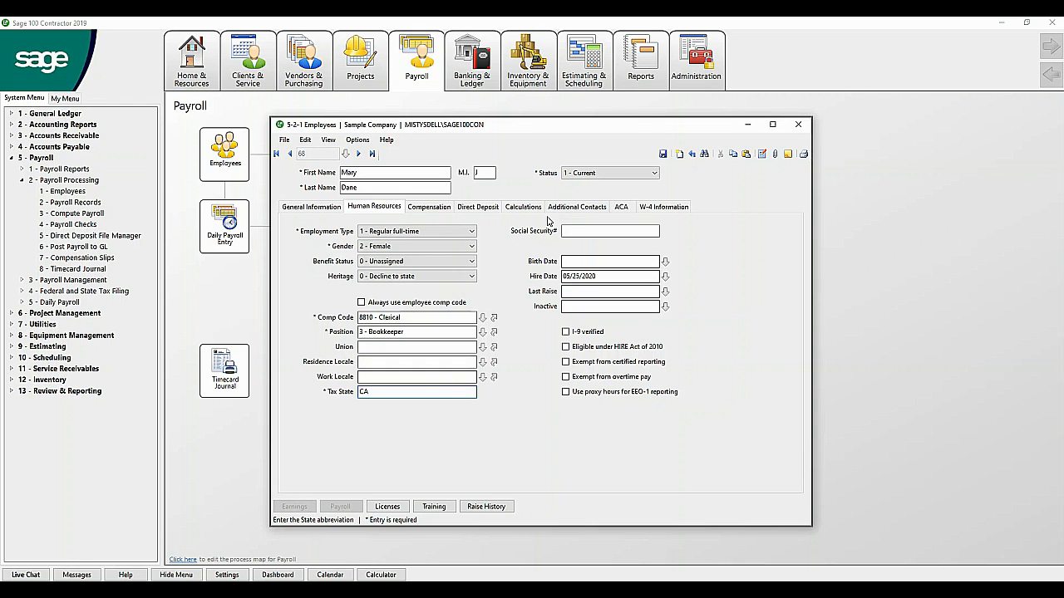
click(569, 229)
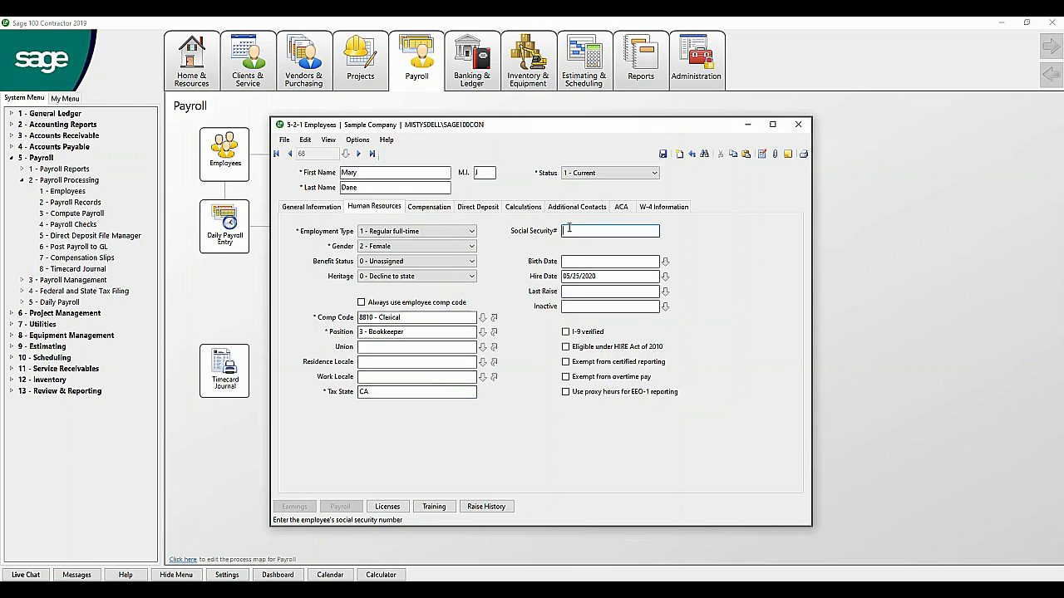
Step: Check the 05/25/2020 hire date, blank inactive date and Current status, then view Compensation
click(605, 277)
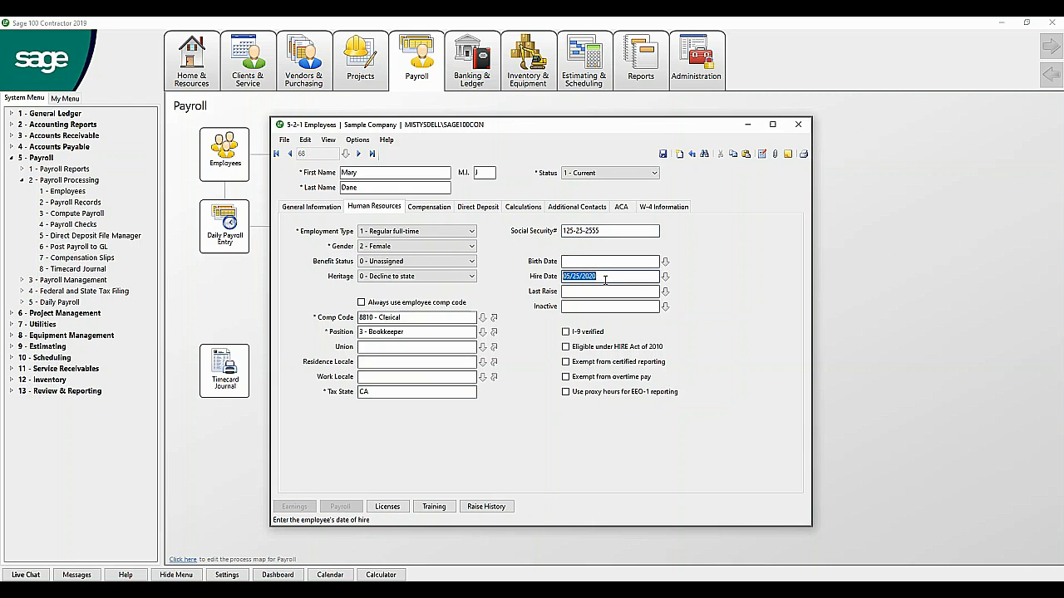
click(605, 306)
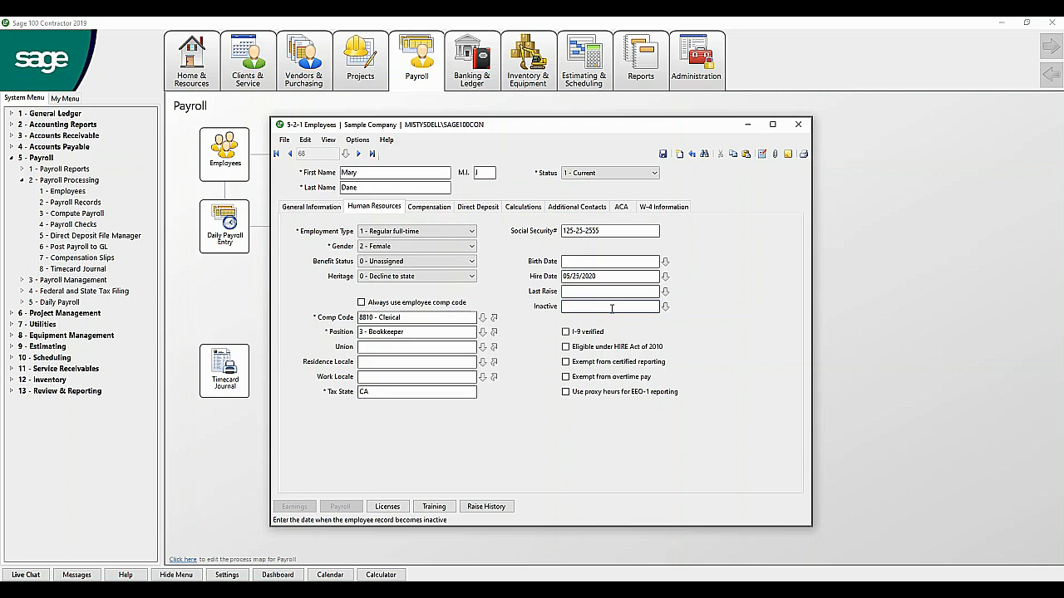
click(606, 173)
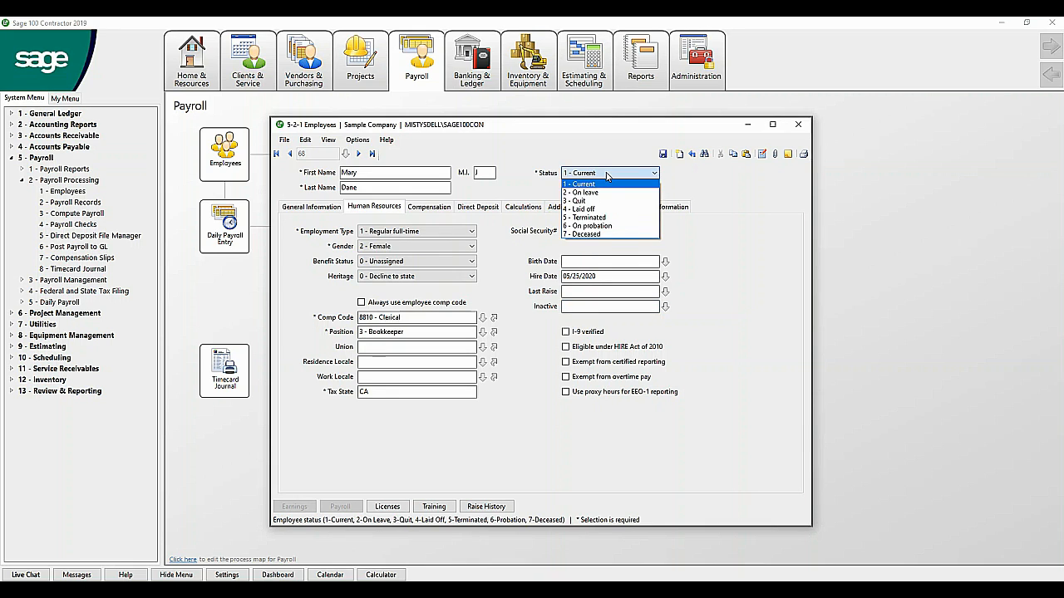
click(607, 174)
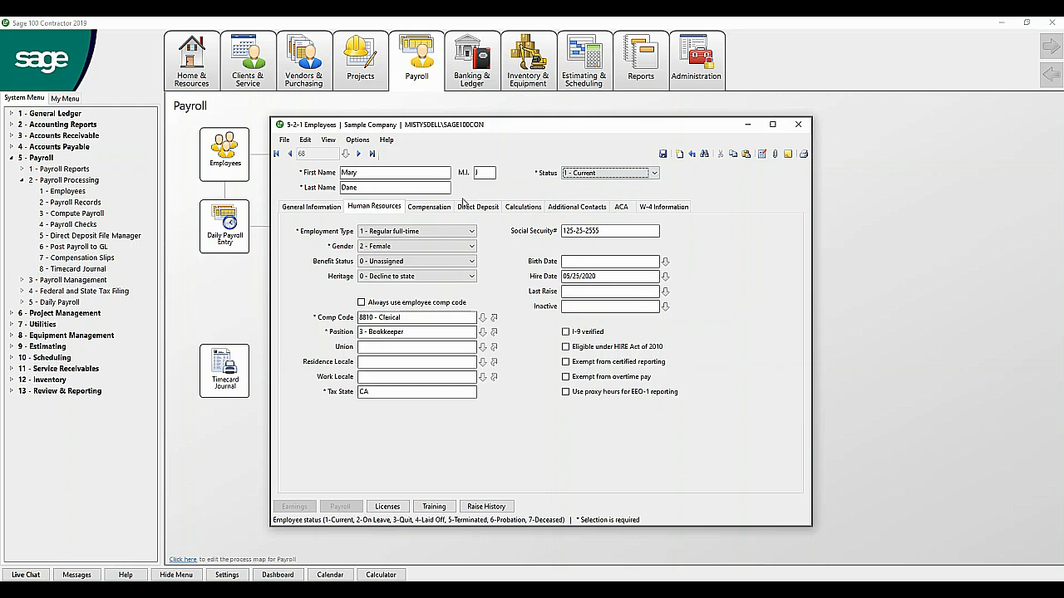
click(433, 208)
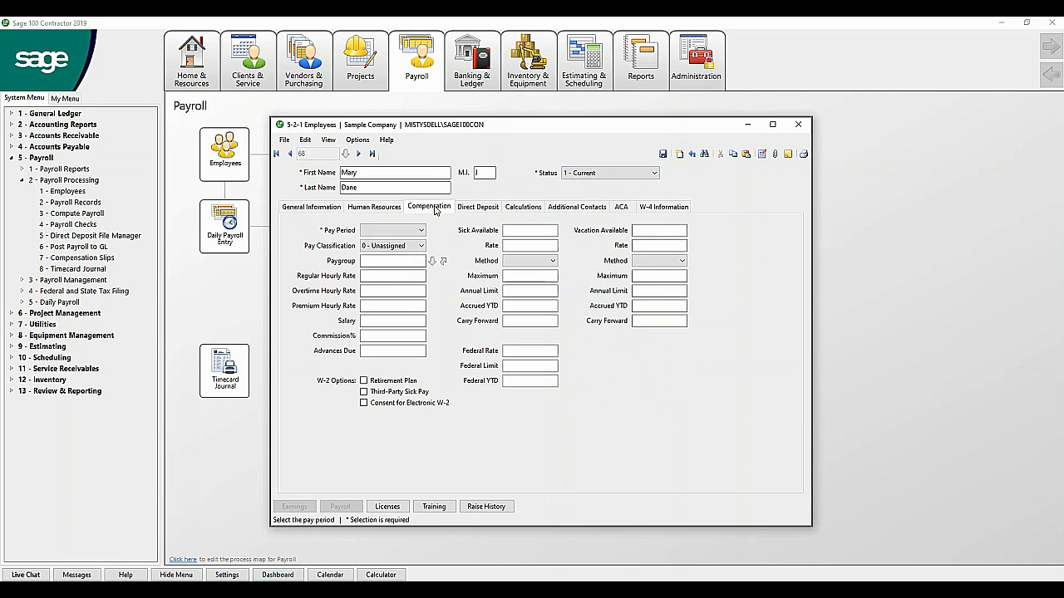
Step: Set a bi-weekly pay period and a 12.0000 regular hourly rate, accepting 18/24 overtime rates
click(421, 231)
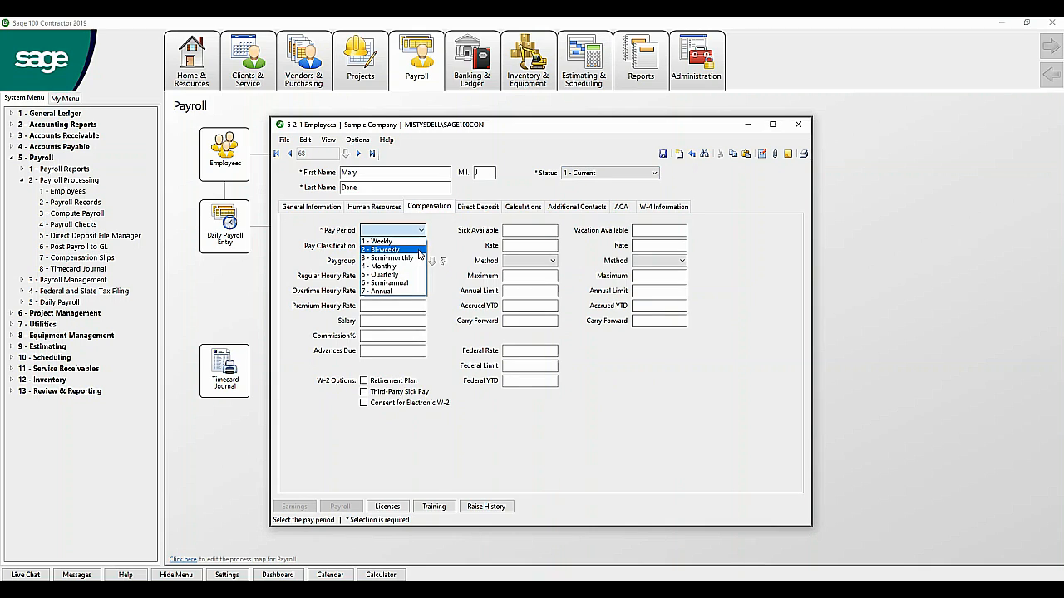
click(421, 250)
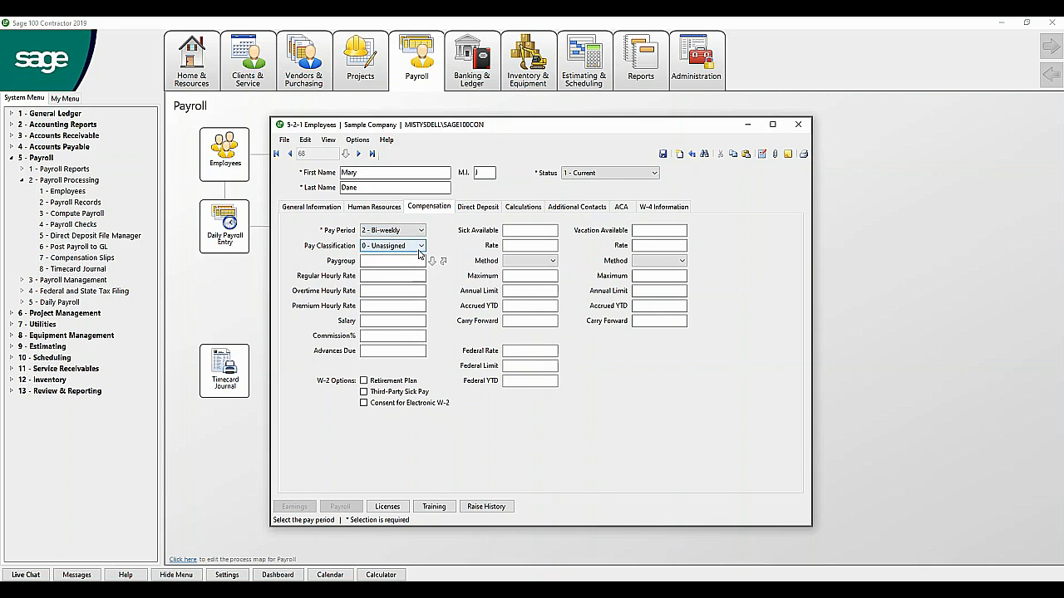
click(397, 261)
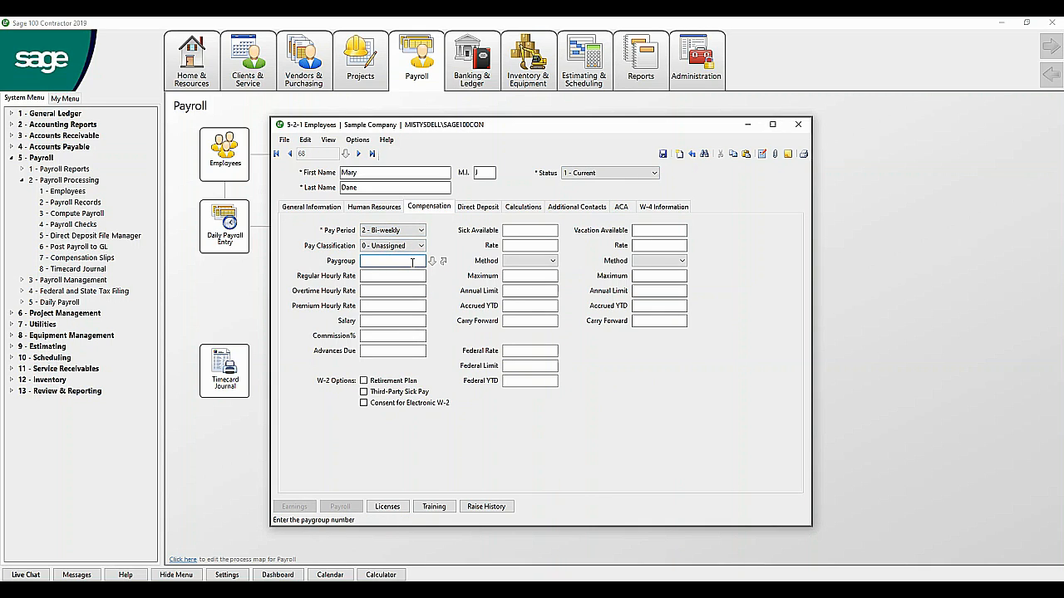
click(404, 275)
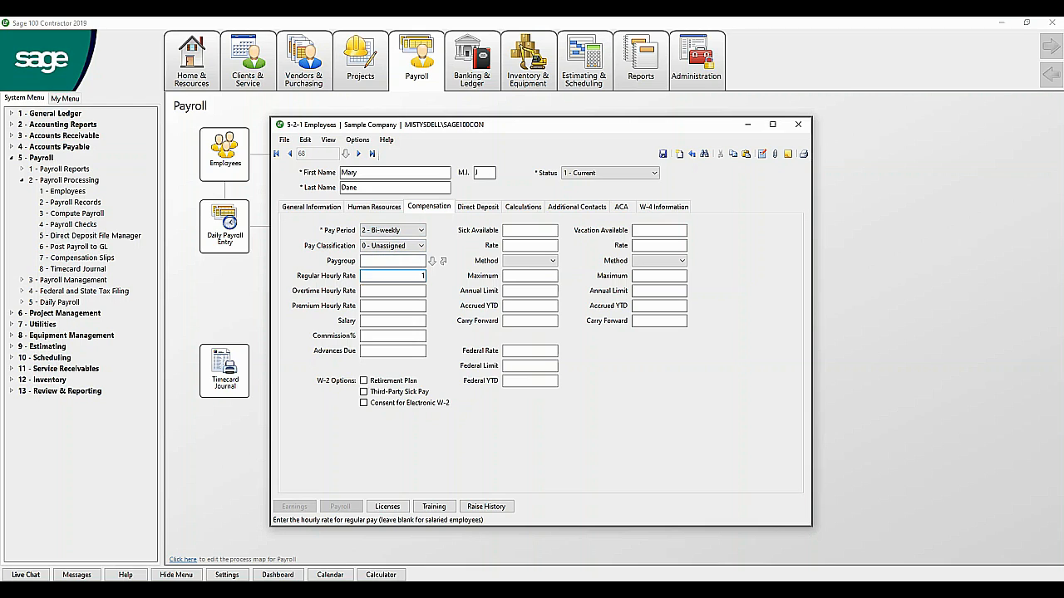
text(12)
key(Tab)
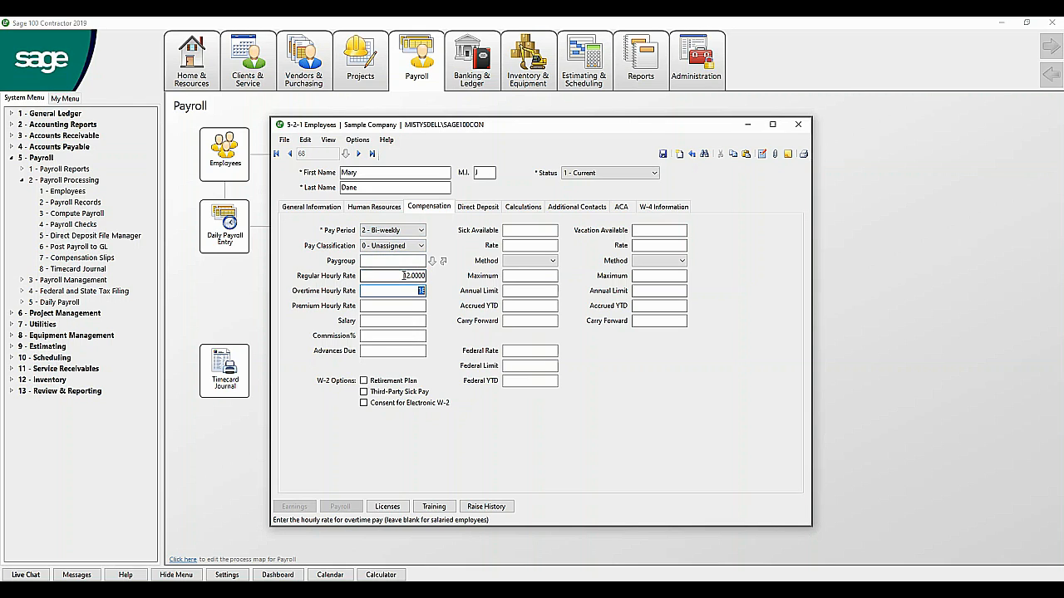
key(Tab)
key(Tab)
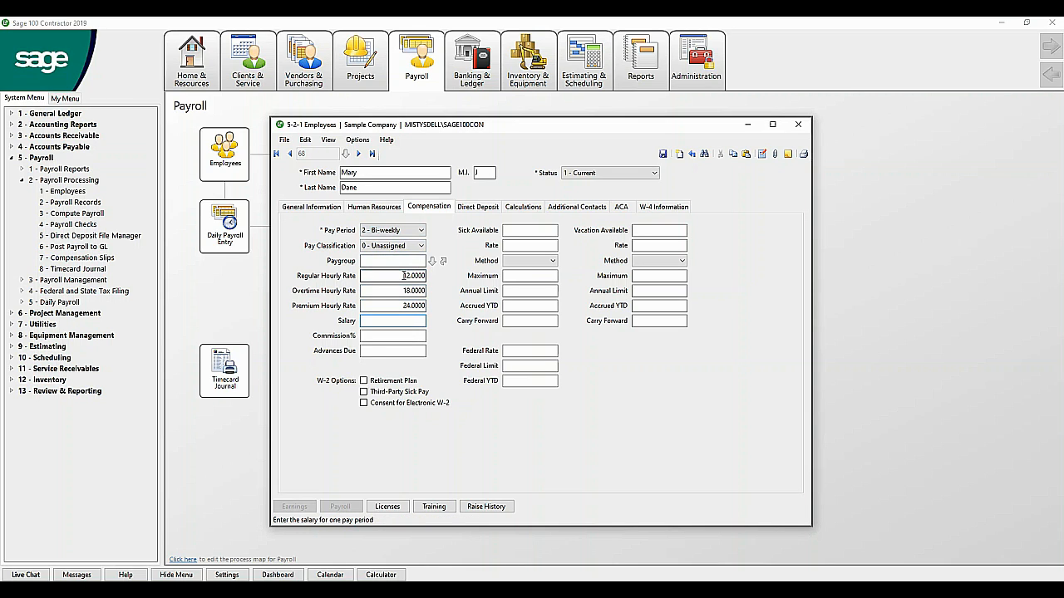
Step: Give 40 available vacation hours accruing at rate 1 per period, then view Direct Deposit
click(533, 232)
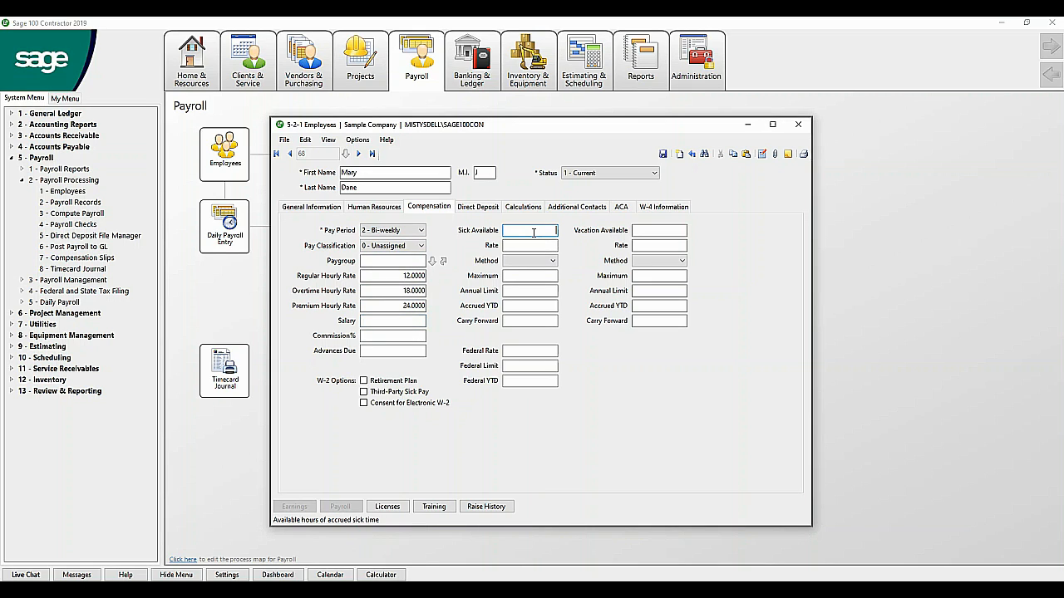
click(651, 228)
text(40)
key(Tab)
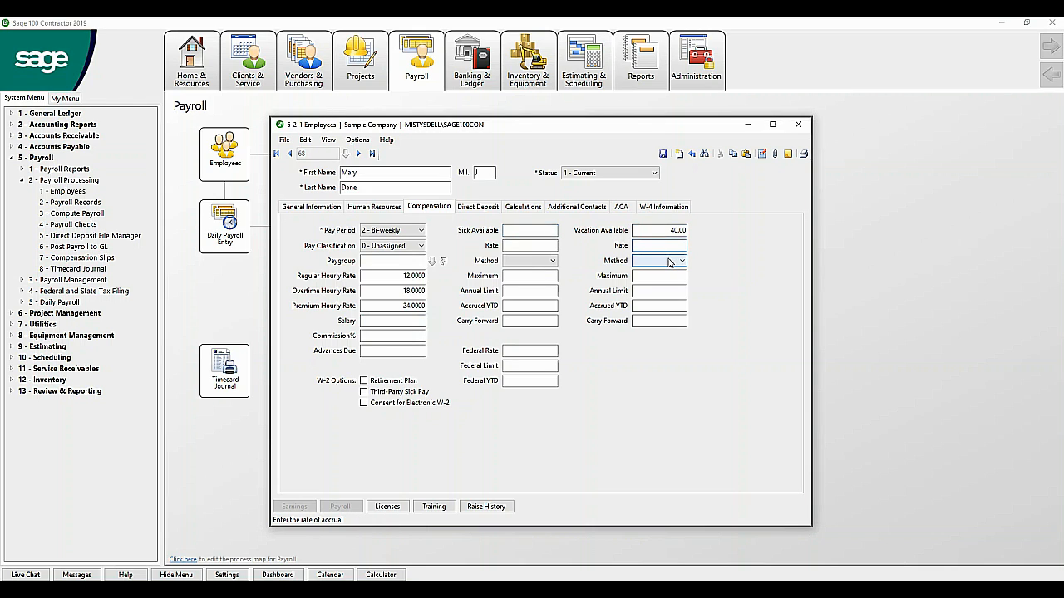
text(1)
click(682, 260)
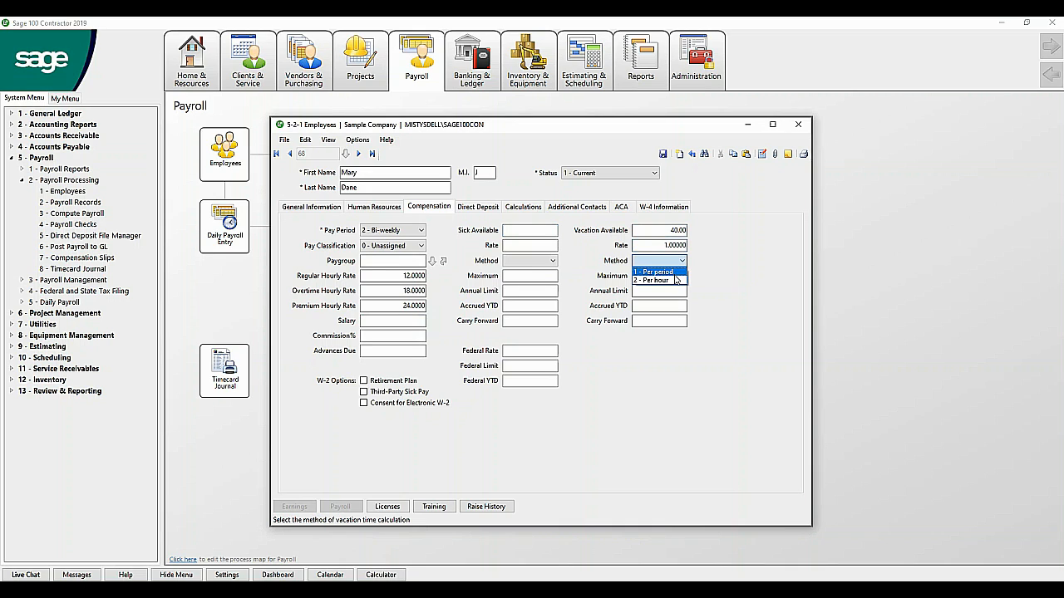
click(675, 274)
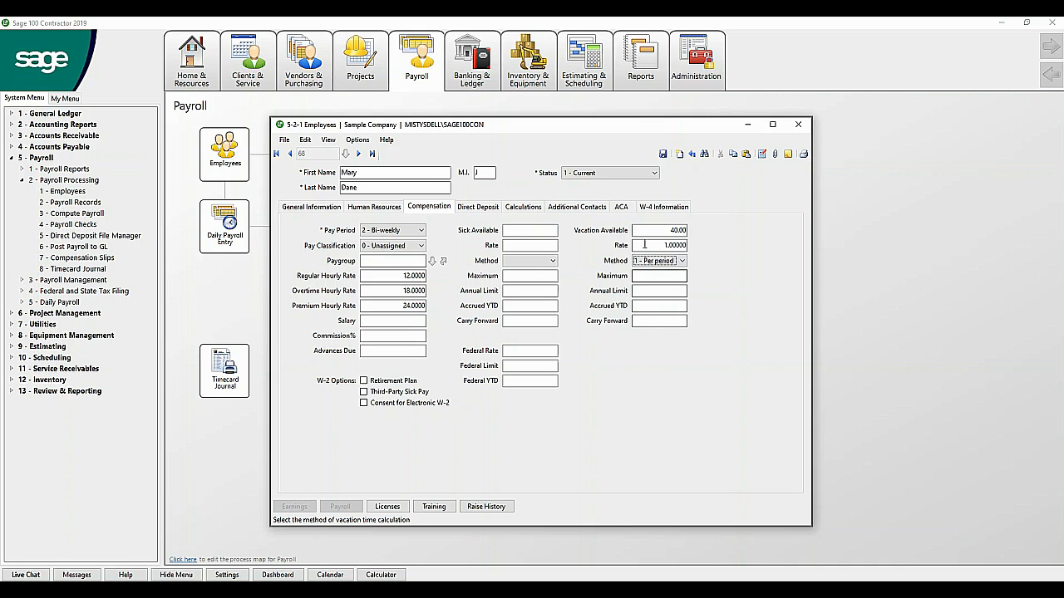
click(488, 208)
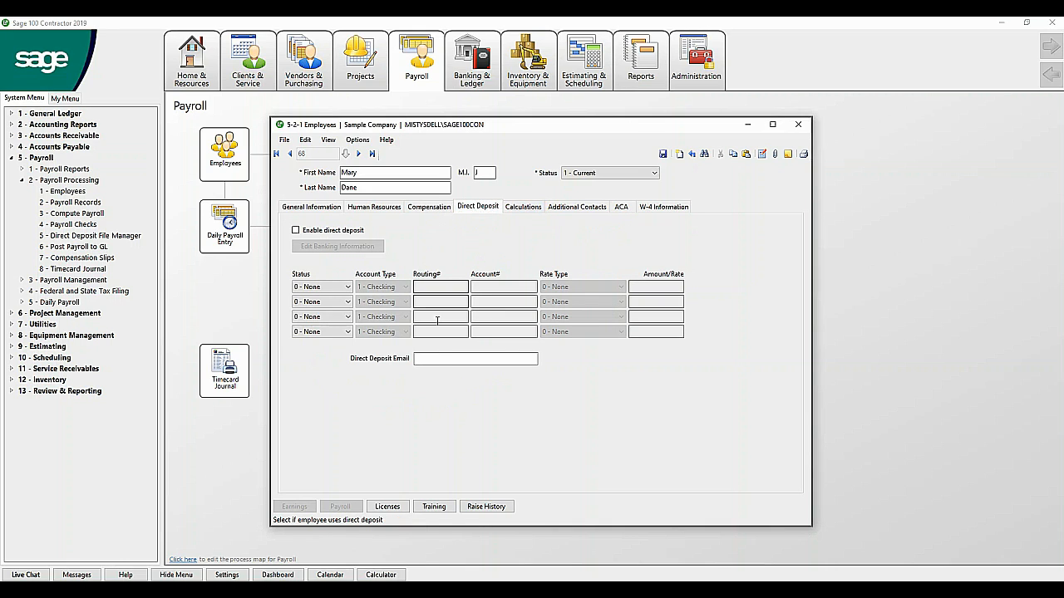
Step: Enter the employee's e-mail as the direct deposit address and show the Calculations list
click(428, 359)
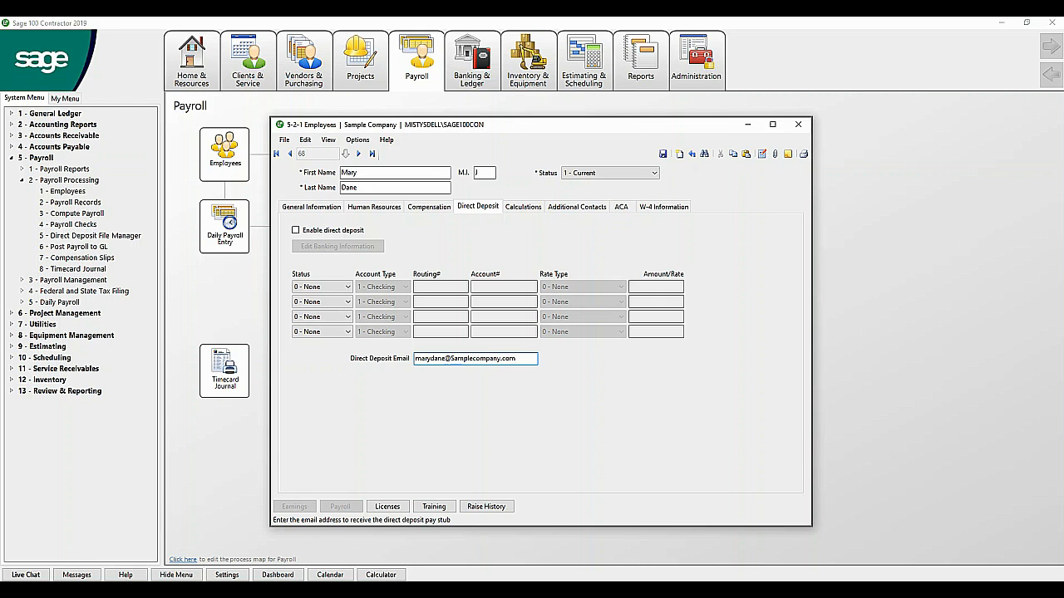
click(523, 207)
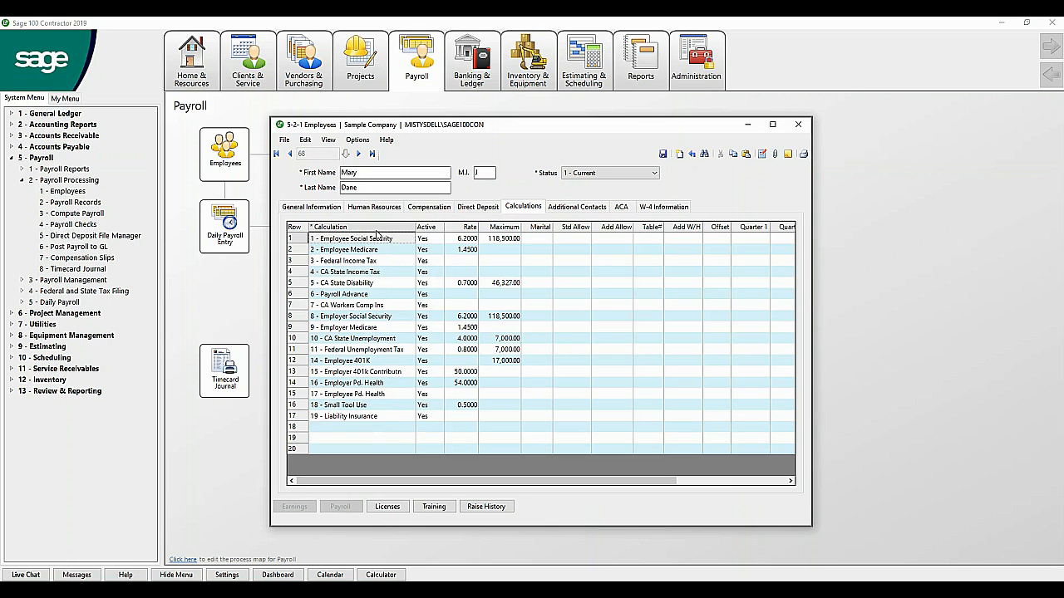
Step: Give the CA State Income Tax calculation marital code 1 (Single), then view W-4 Information
click(374, 262)
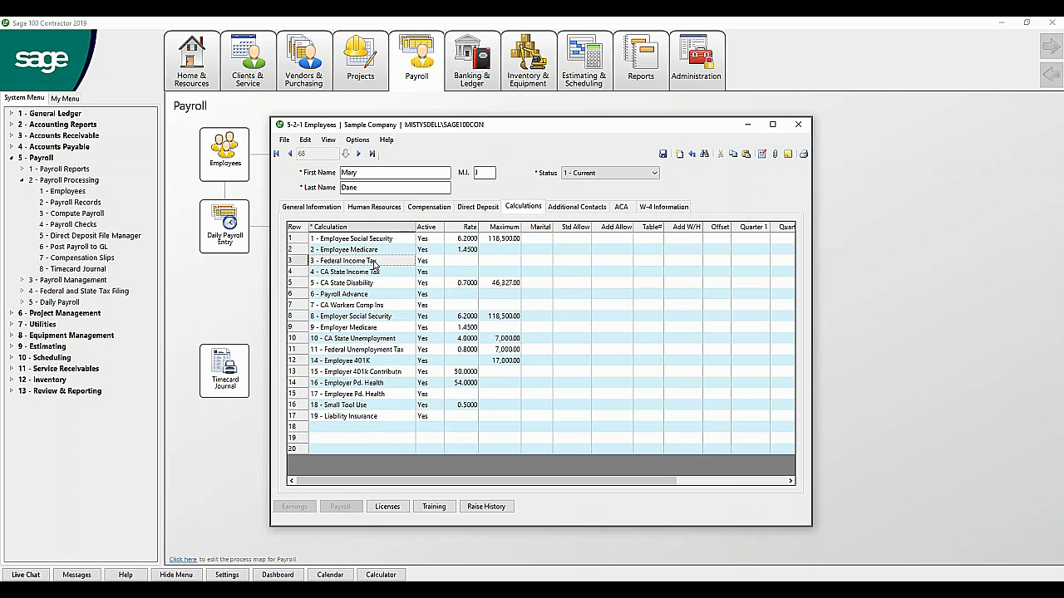
click(575, 262)
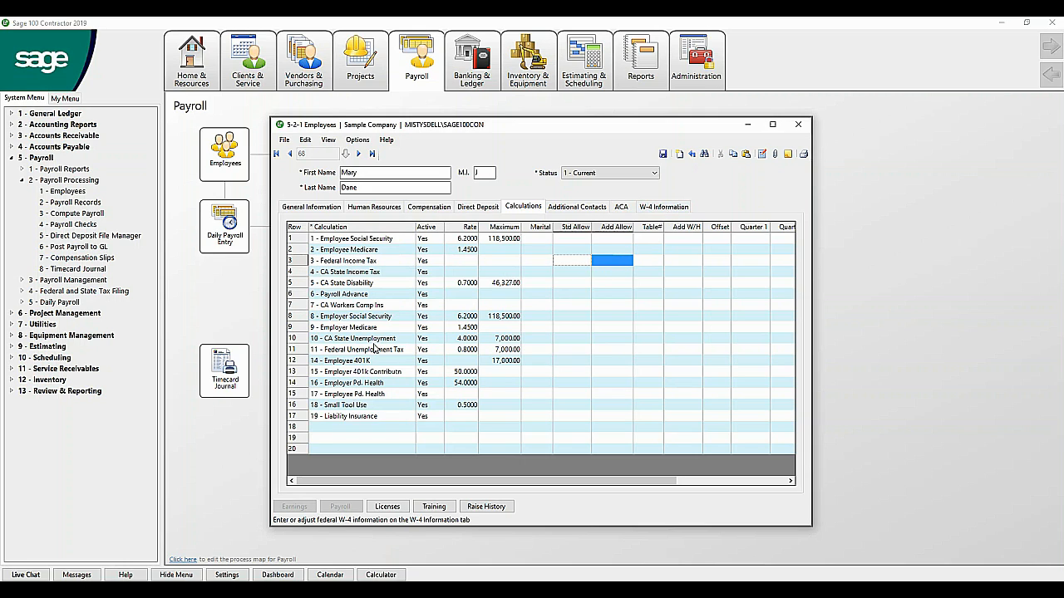
click(378, 274)
key(Tab)
key(Tab)
key(Tab)
key(Tab)
key(Tab)
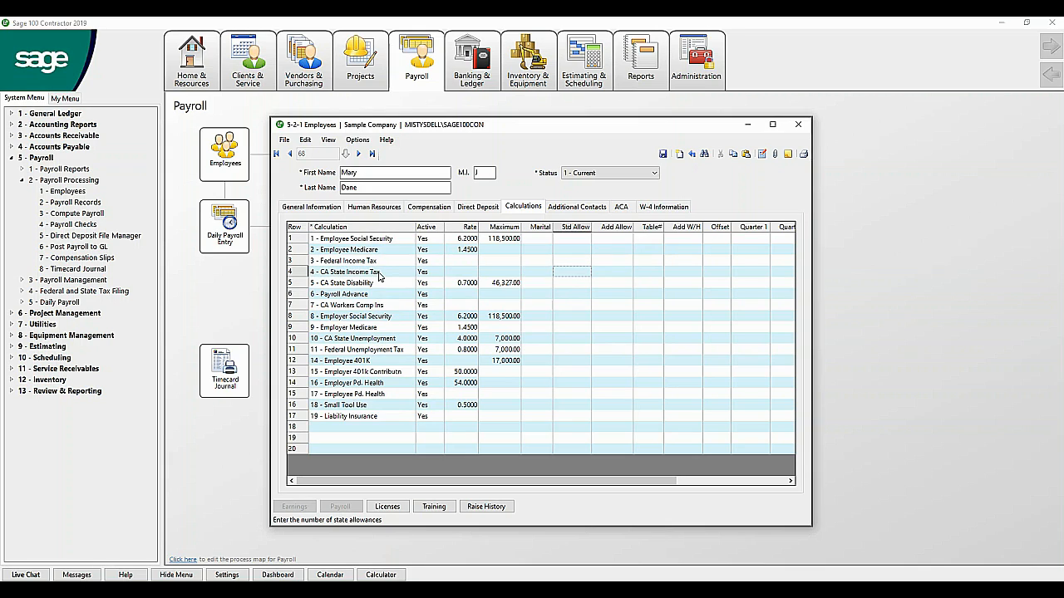
key(Tab)
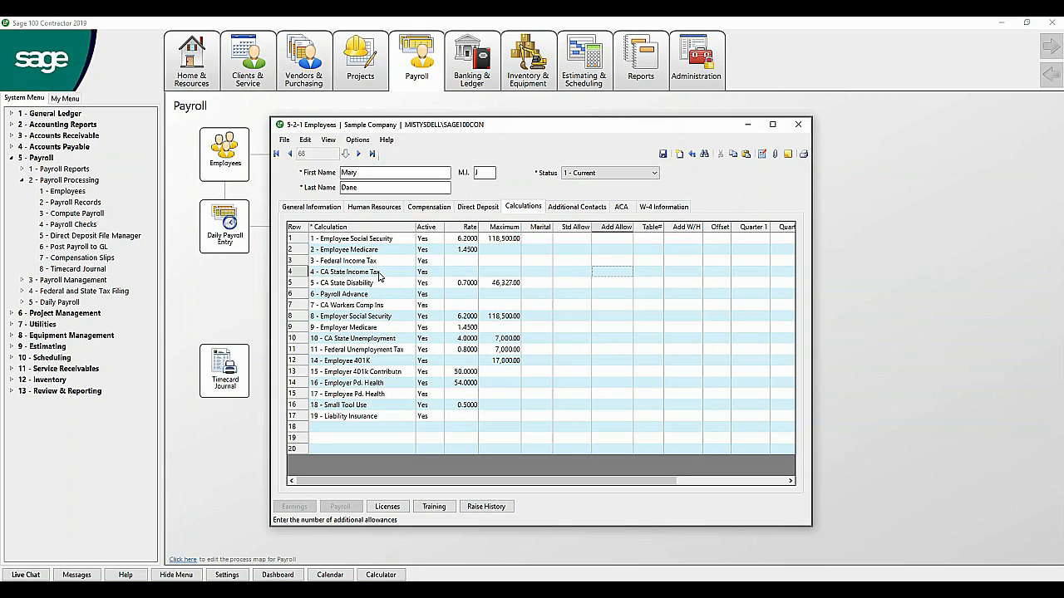
click(525, 273)
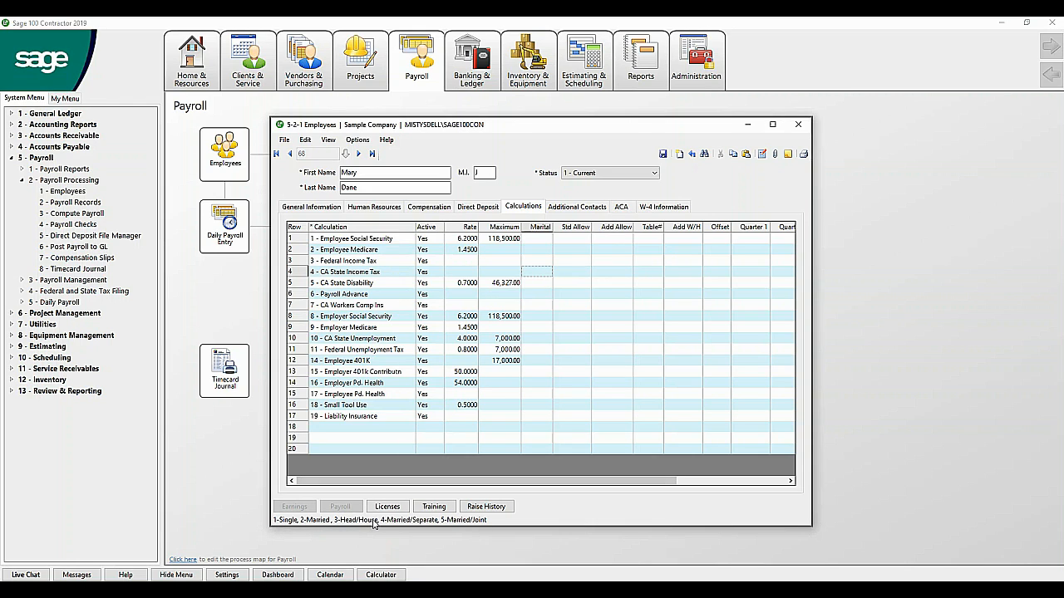
text(1)
key(Tab)
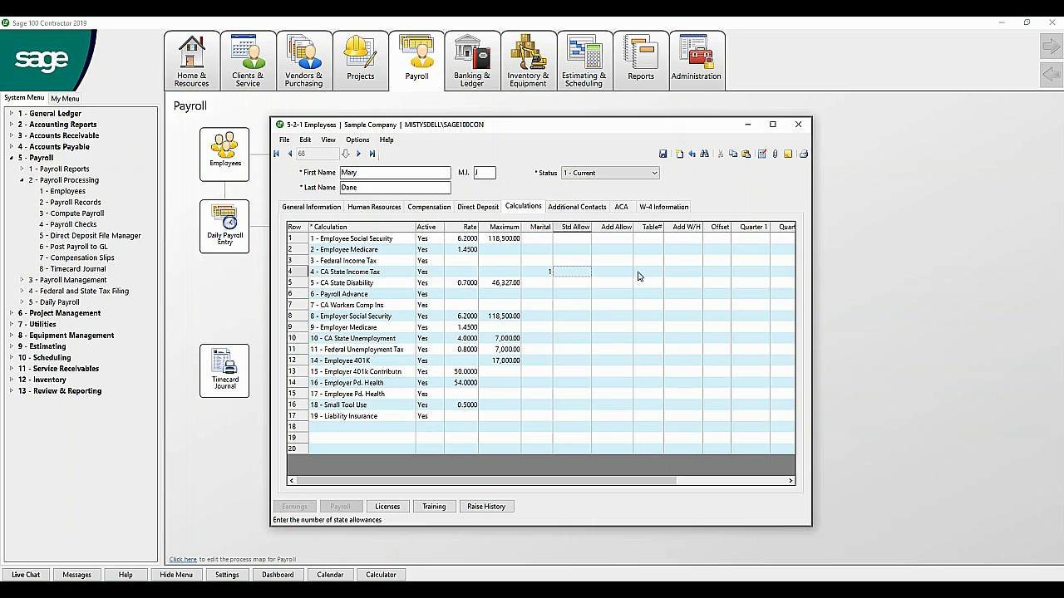
click(662, 208)
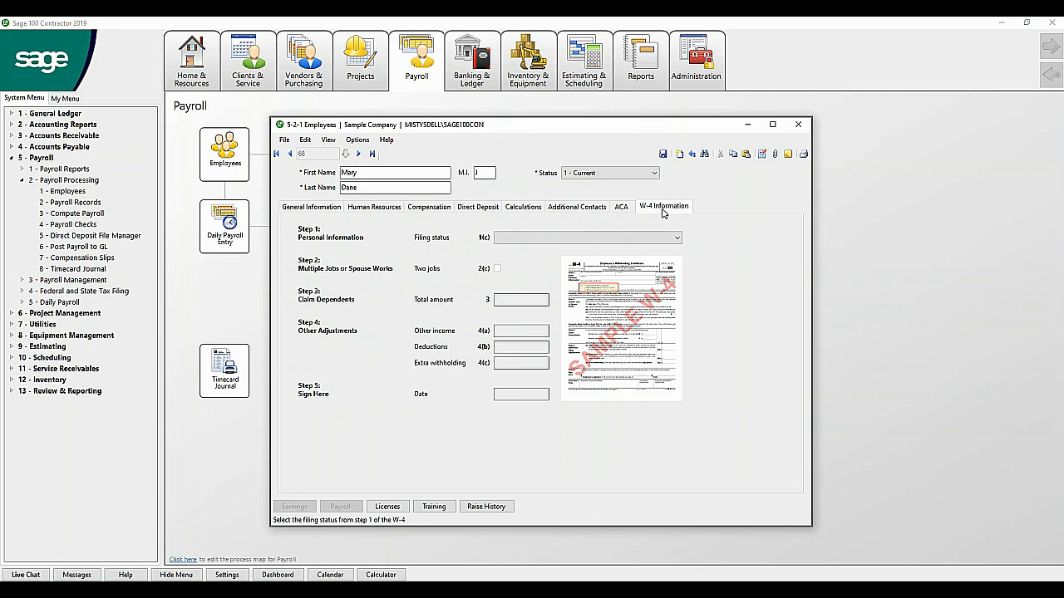
Step: Set W-4 filing status to Single or Married filing separately, signed 05/25/2020
click(552, 238)
click(548, 244)
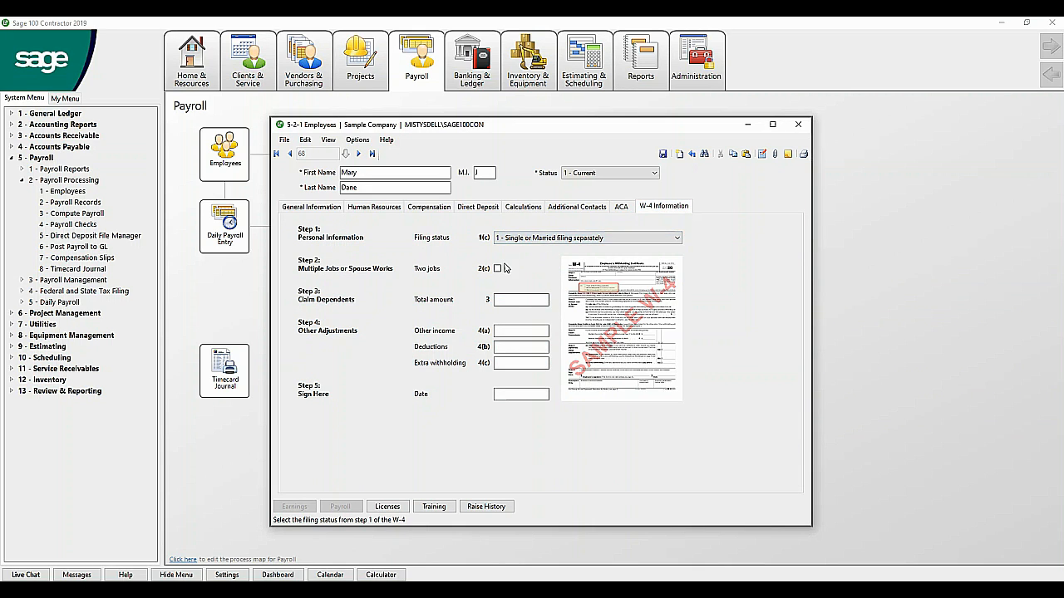
click(503, 299)
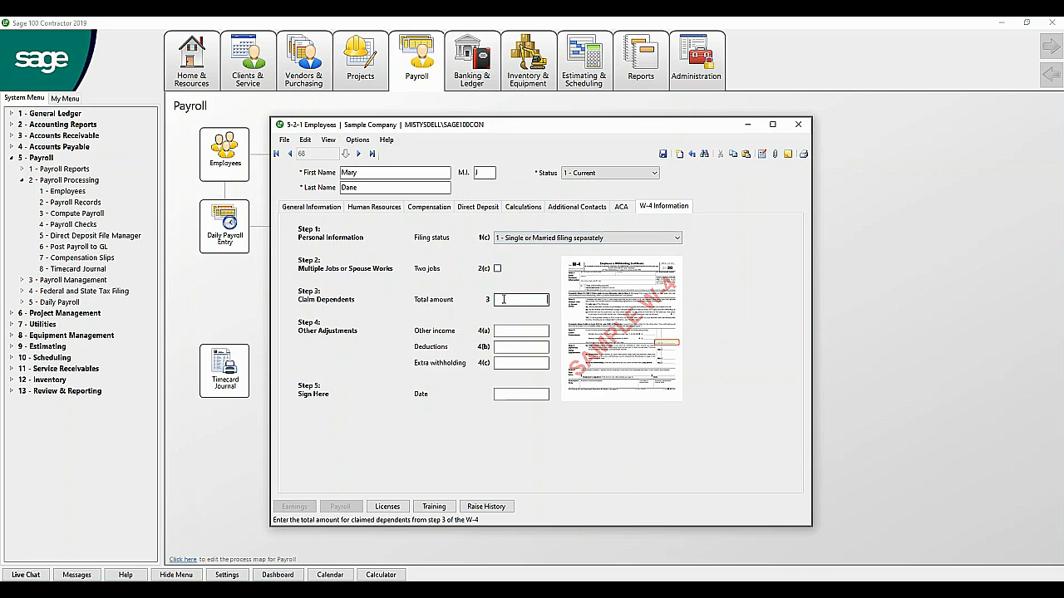
key(Tab)
key(Tab)
key(Tab)
key(Tab)
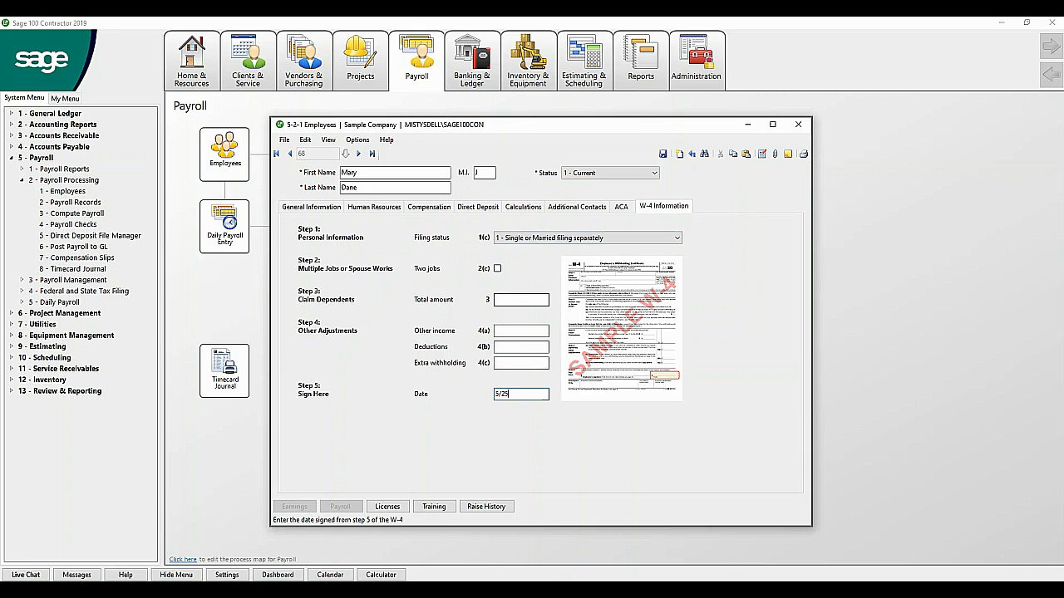
text(5/25)
key(Tab)
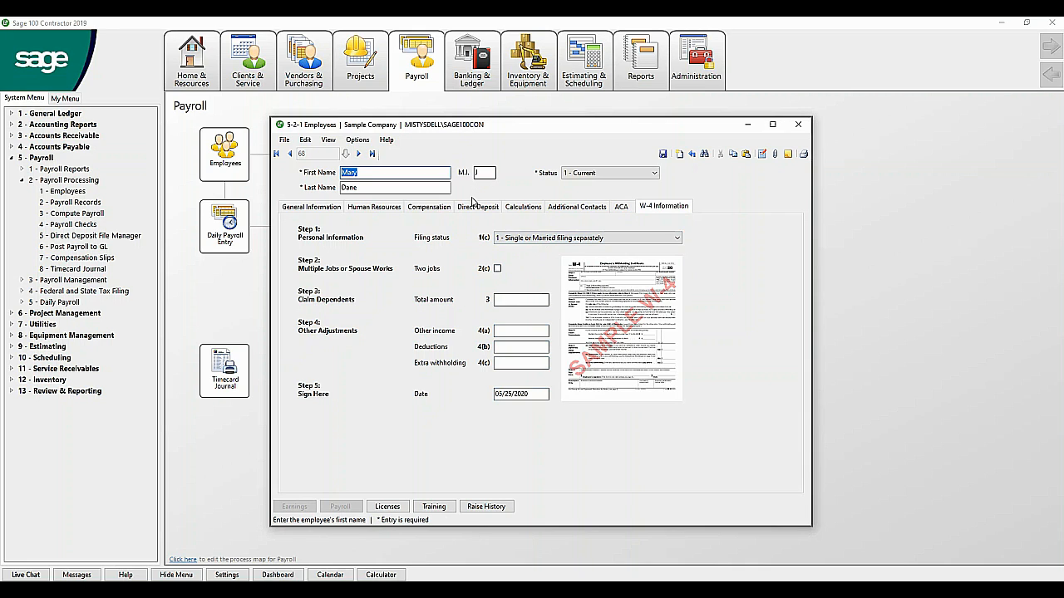
click(521, 209)
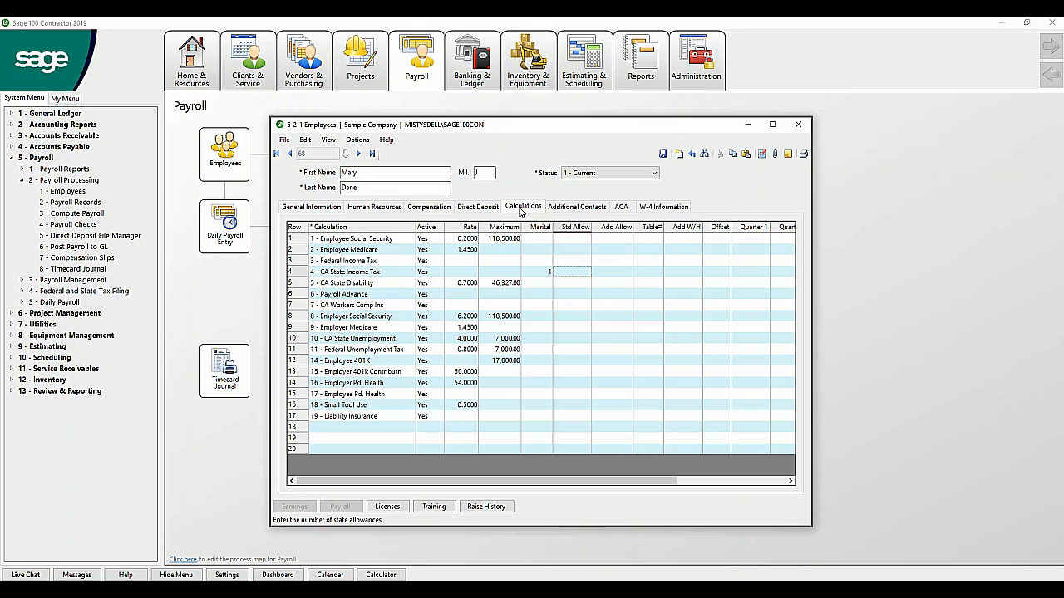
Step: Save employee record 68, answering Yes to both Social Security wage-limit reminders
click(536, 260)
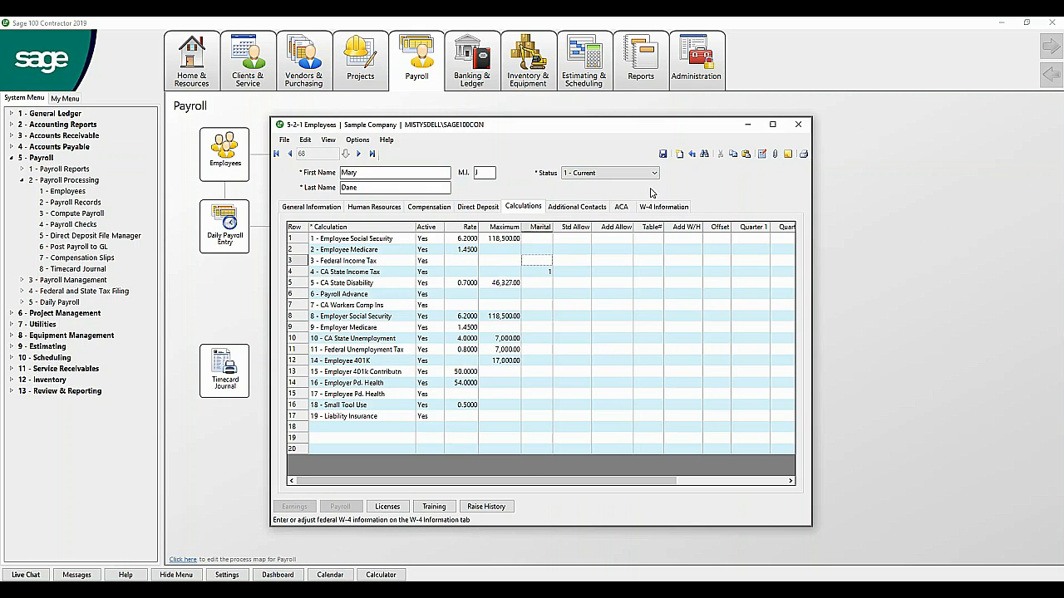
click(662, 154)
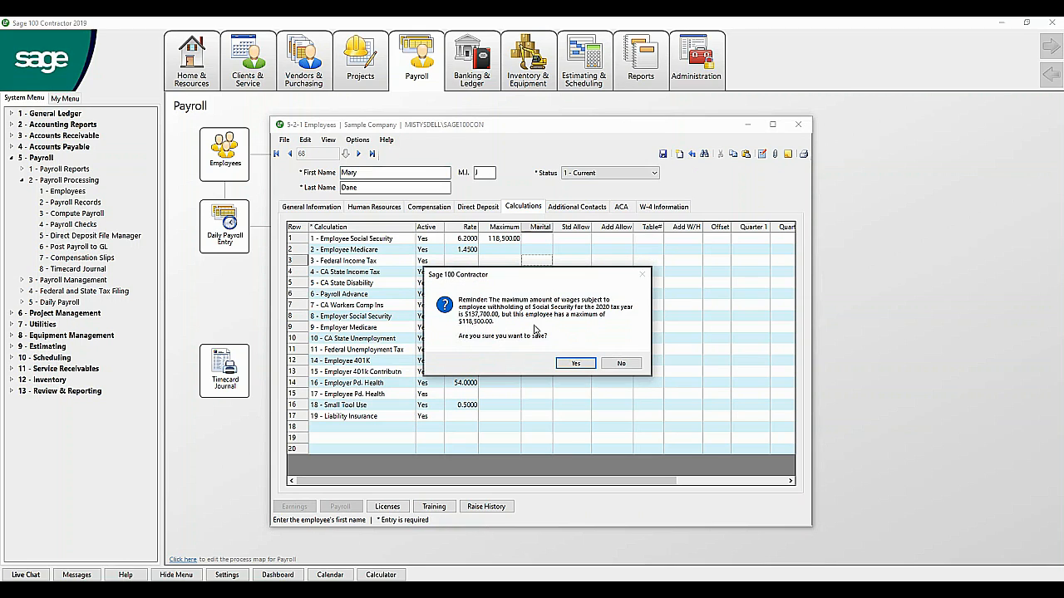
click(575, 365)
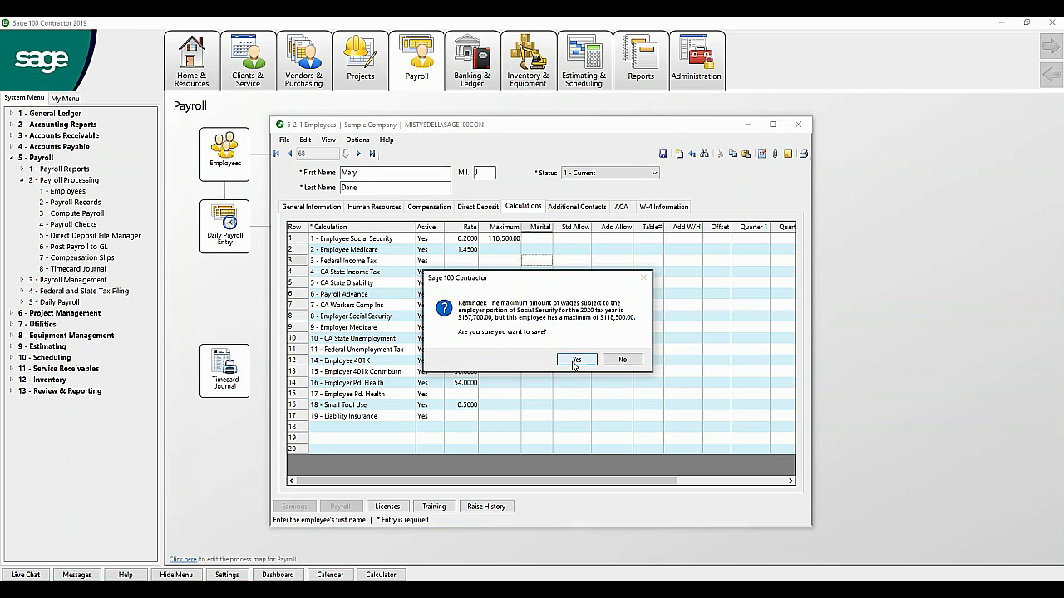
click(575, 363)
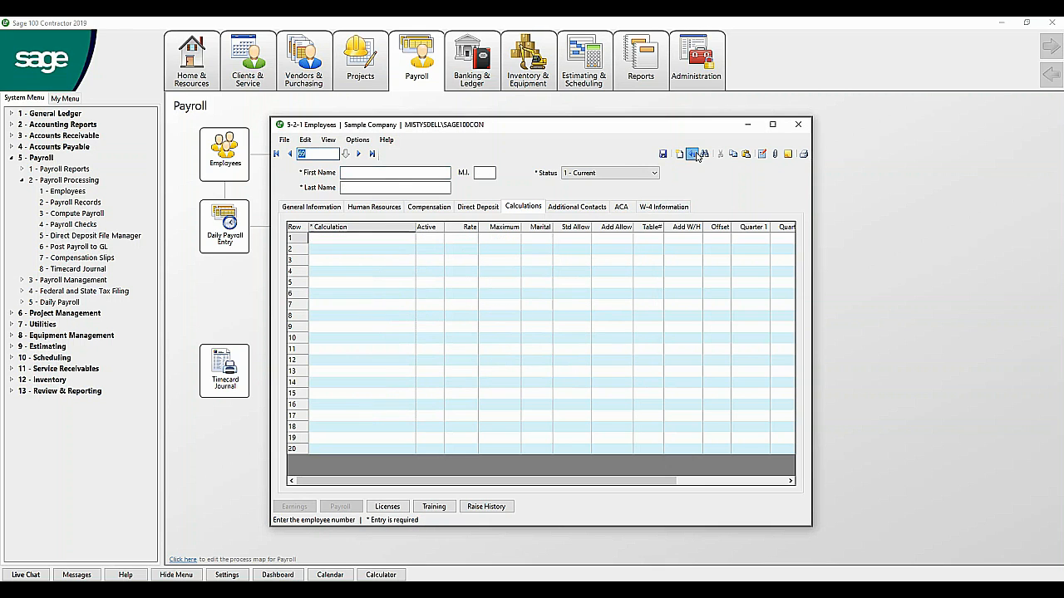
click(331, 207)
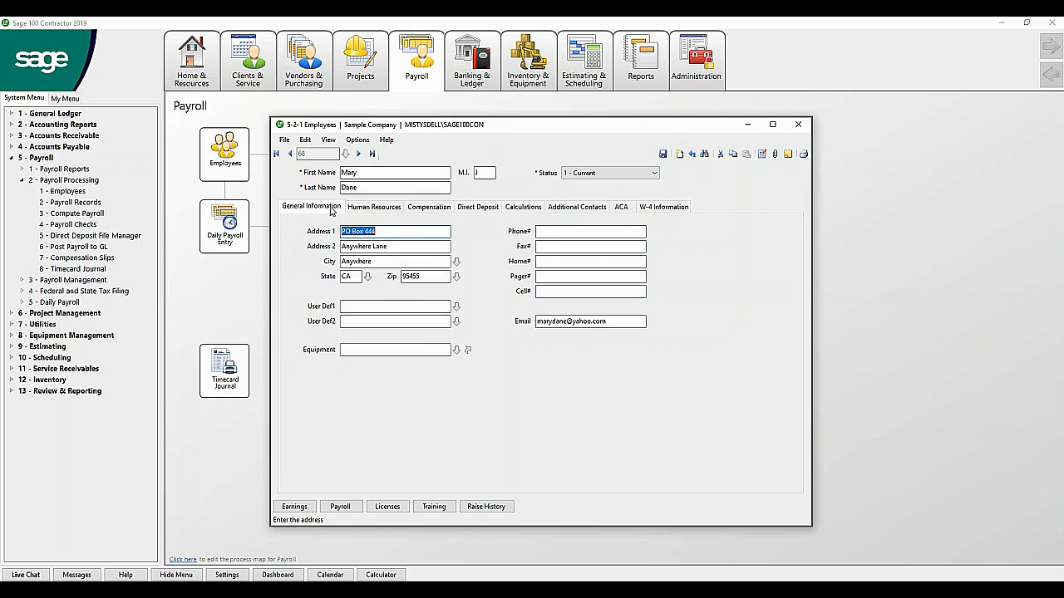